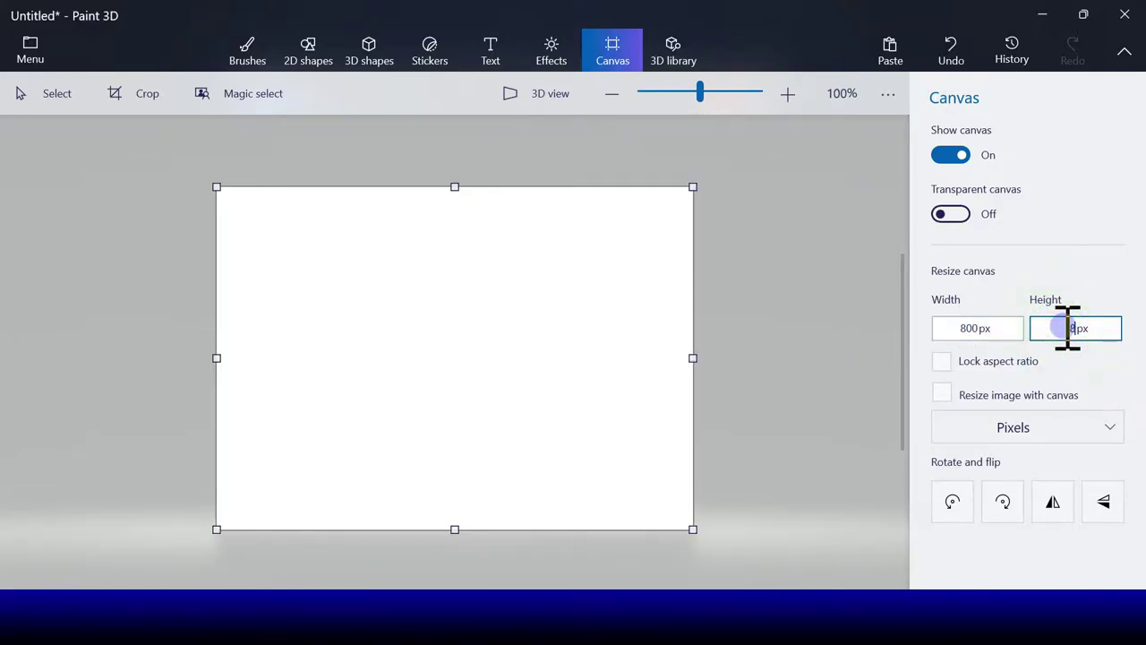
Step: Set the canvas height to 800 px and fill the whole canvas with orange
type("800")
left_click(835, 347)
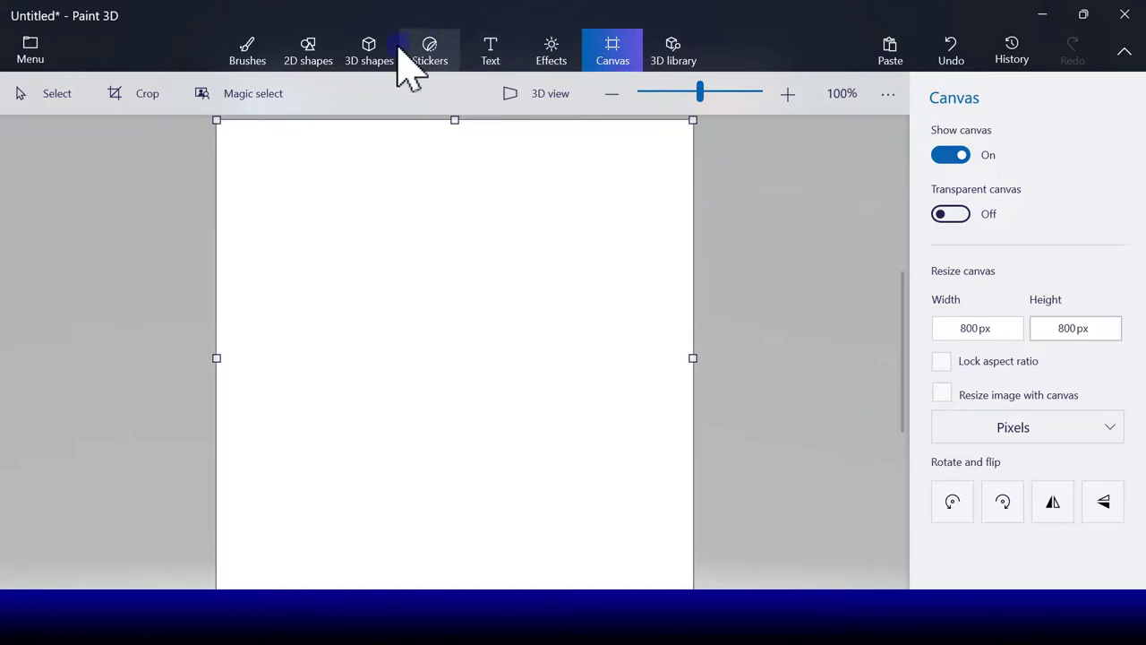
left_click(260, 62)
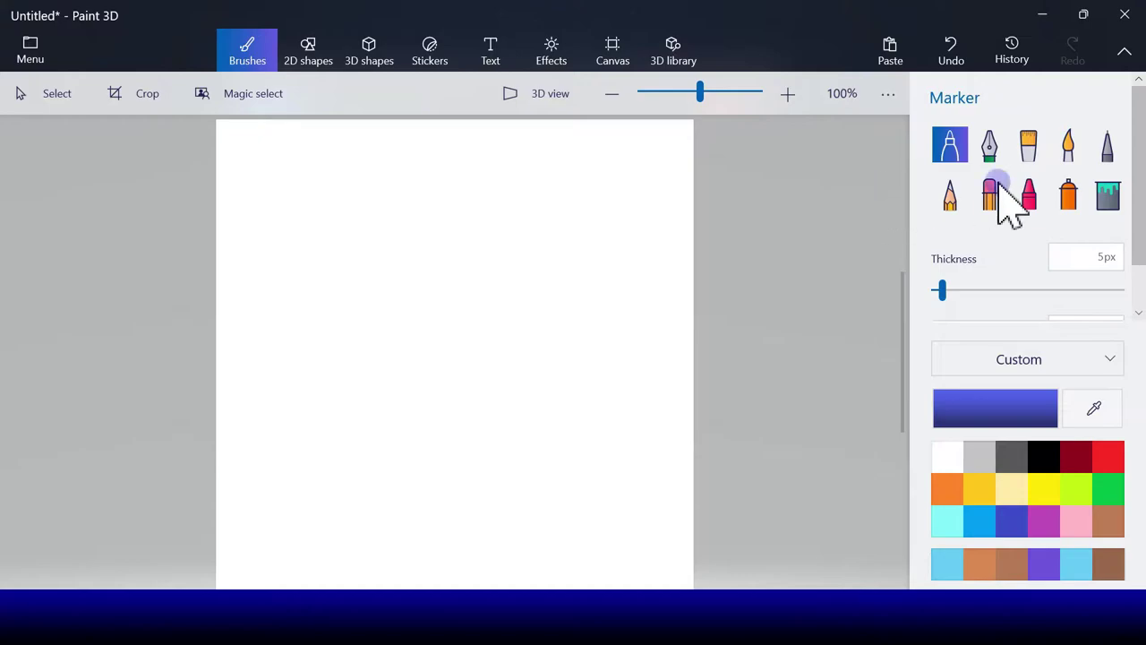
left_click(1104, 199)
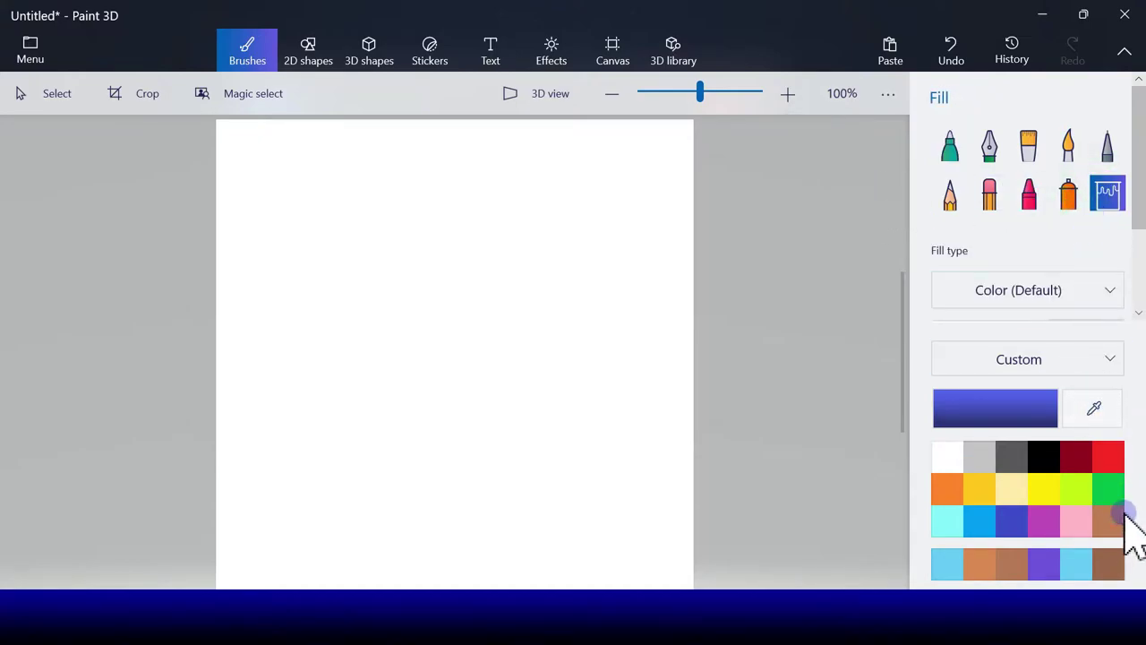
left_click(1016, 522)
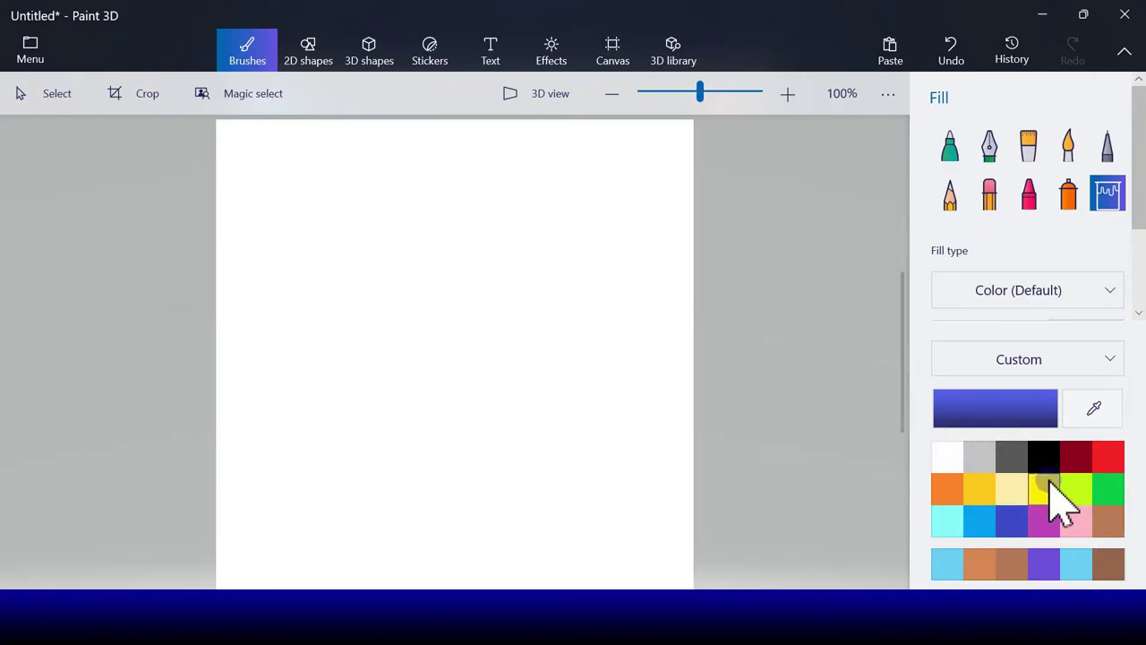
left_click(946, 493)
left_click(540, 375)
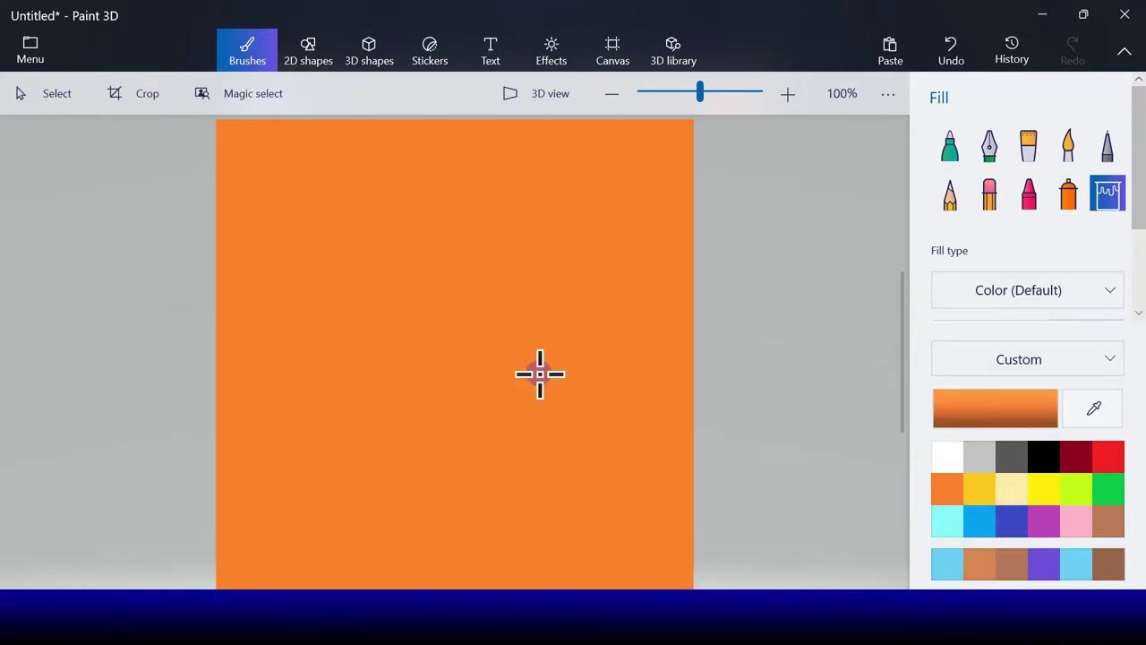
Step: Draw a wide, flat ellipse for the shadow, about half the canvas width, and centre it horizontally in the lower visible part of the canvas
left_click(317, 61)
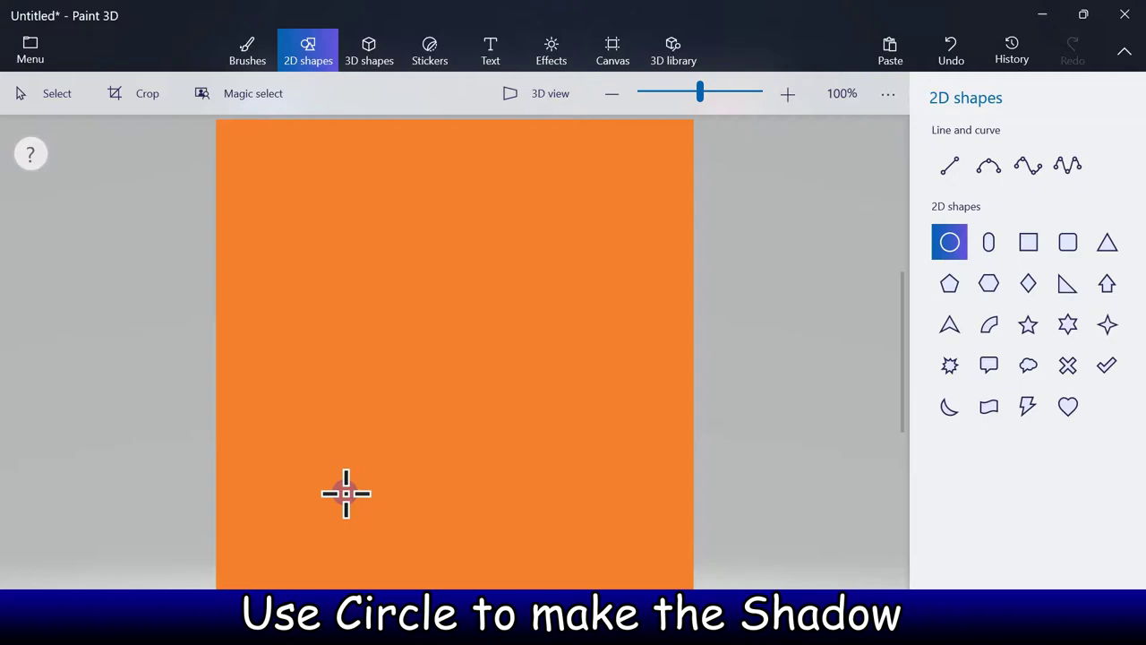
left_click_drag(344, 495, 491, 535)
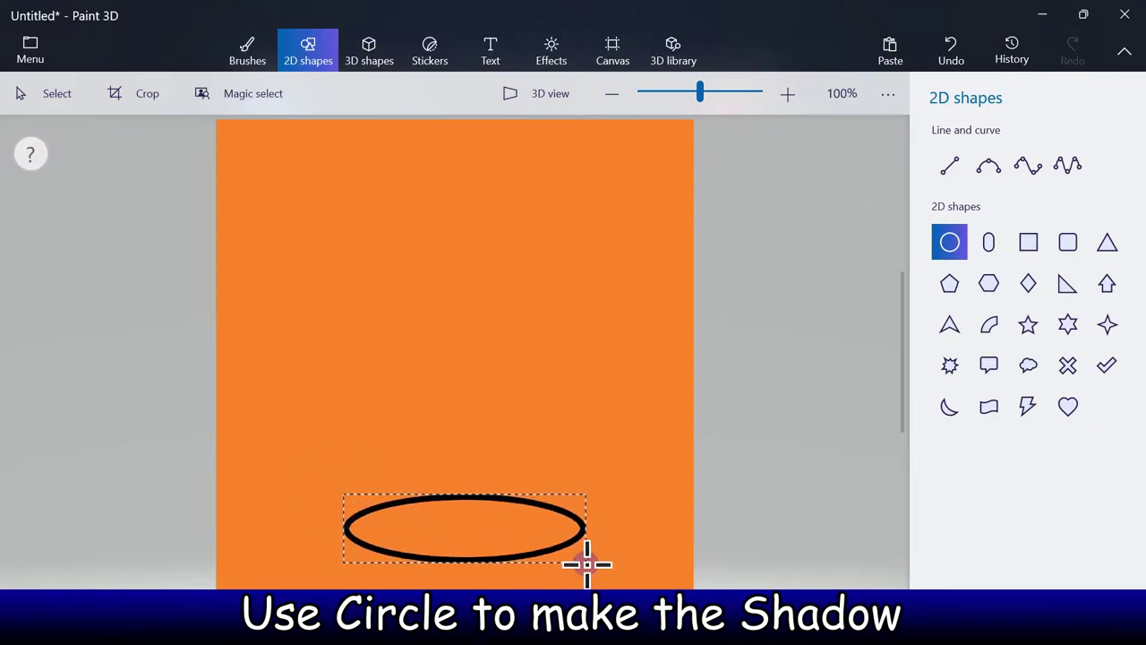
left_click_drag(596, 573, 594, 572)
mouse_move(468, 525)
left_mouse_down()
mouse_move(445, 525)
mouse_move(455, 527)
left_mouse_up()
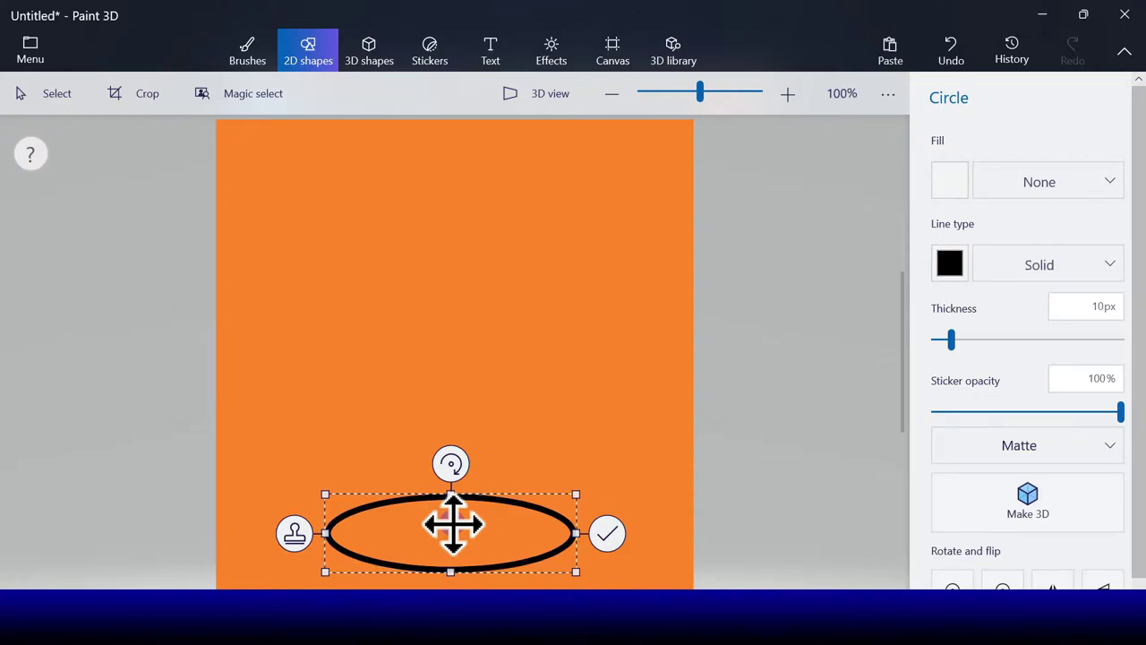
Step: Give the shadow ellipse a dark gray outline and a solid dark gray fill
left_click(957, 257)
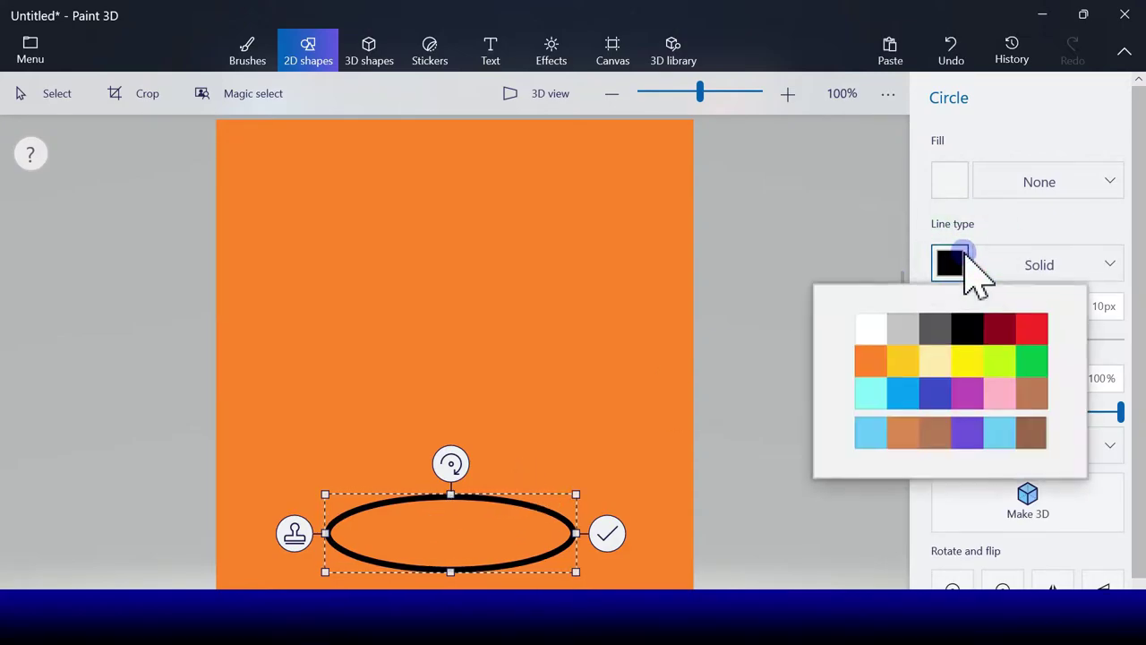
left_click(937, 330)
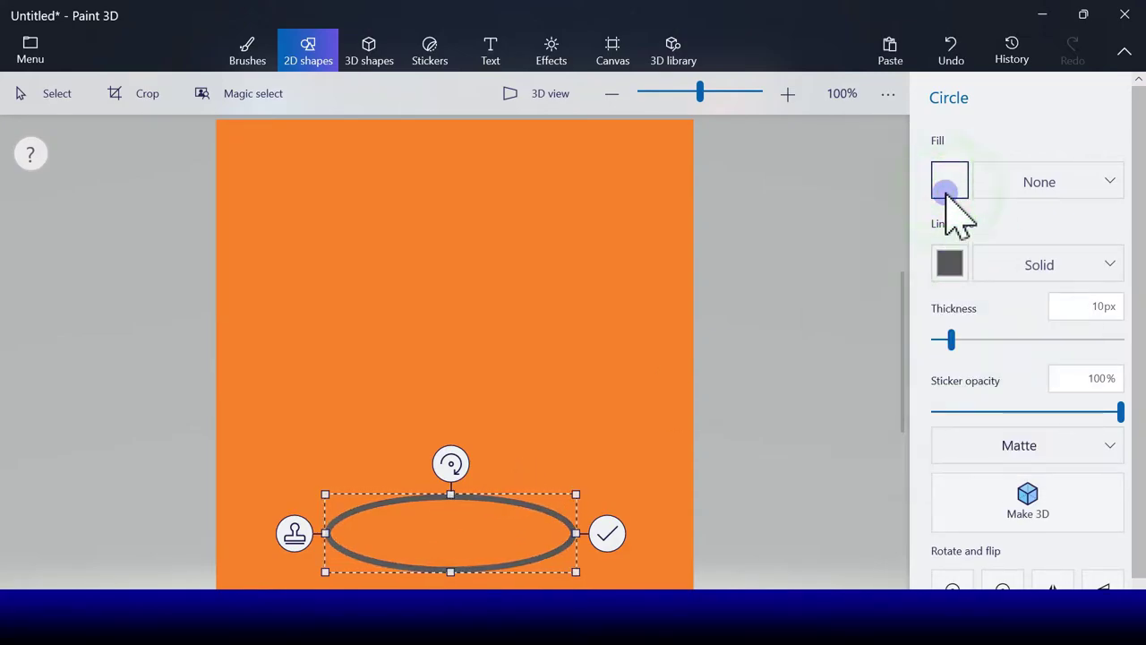
left_click(947, 188)
left_click(947, 256)
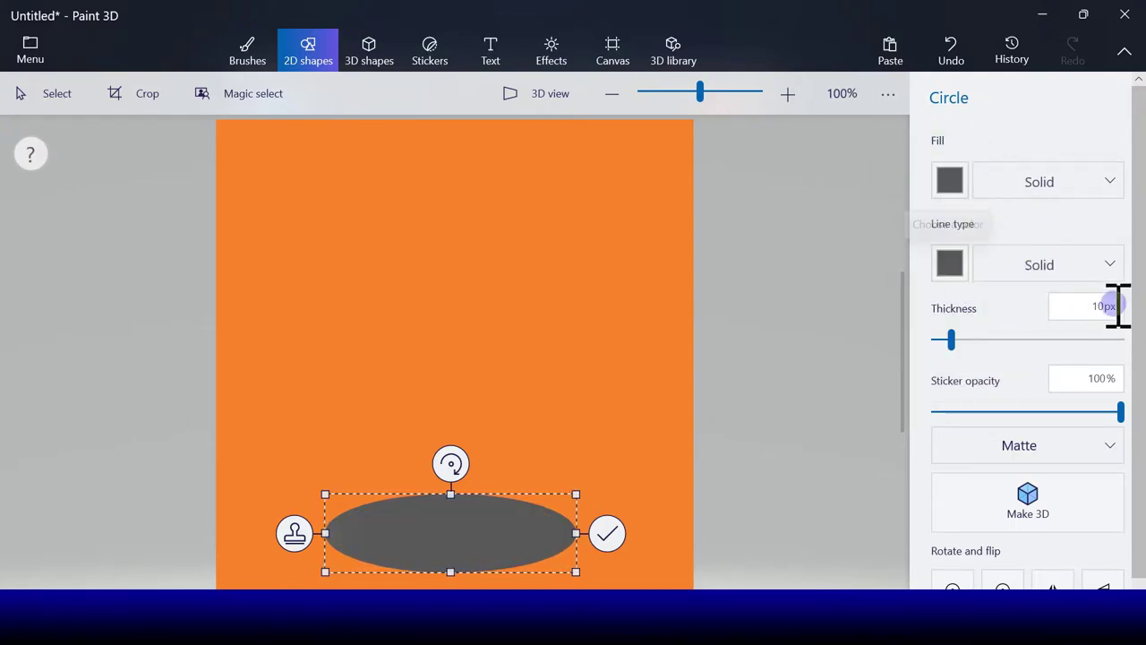
Step: Reduce the shadow ellipse's sticker opacity to 31% and commit the shape
left_click(979, 411)
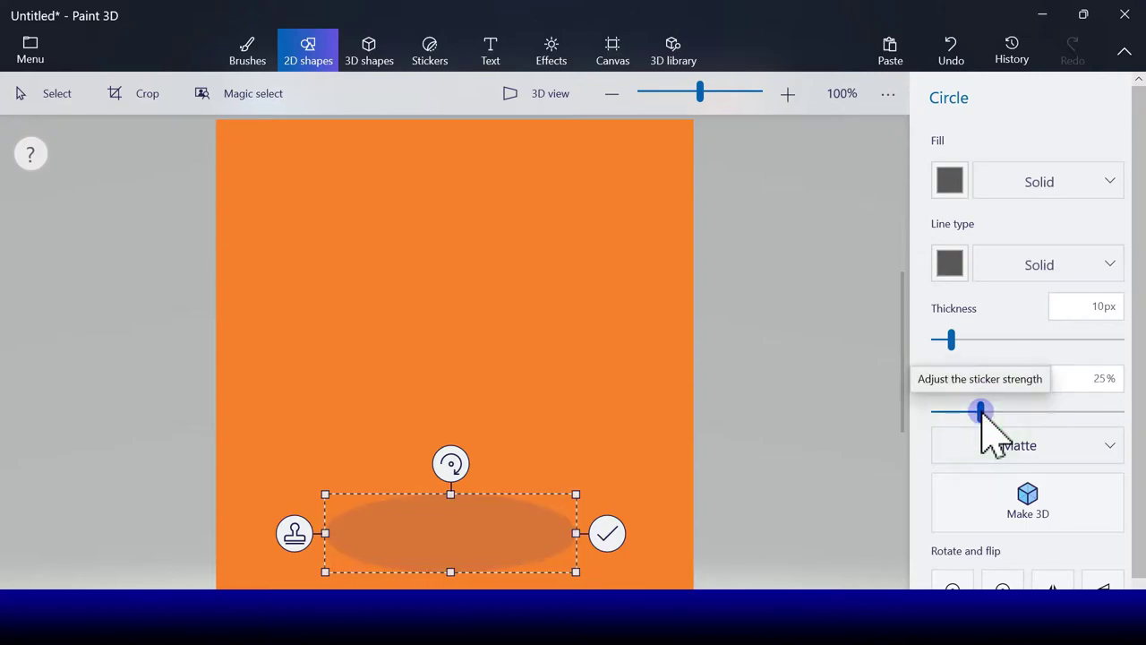
left_click(985, 411)
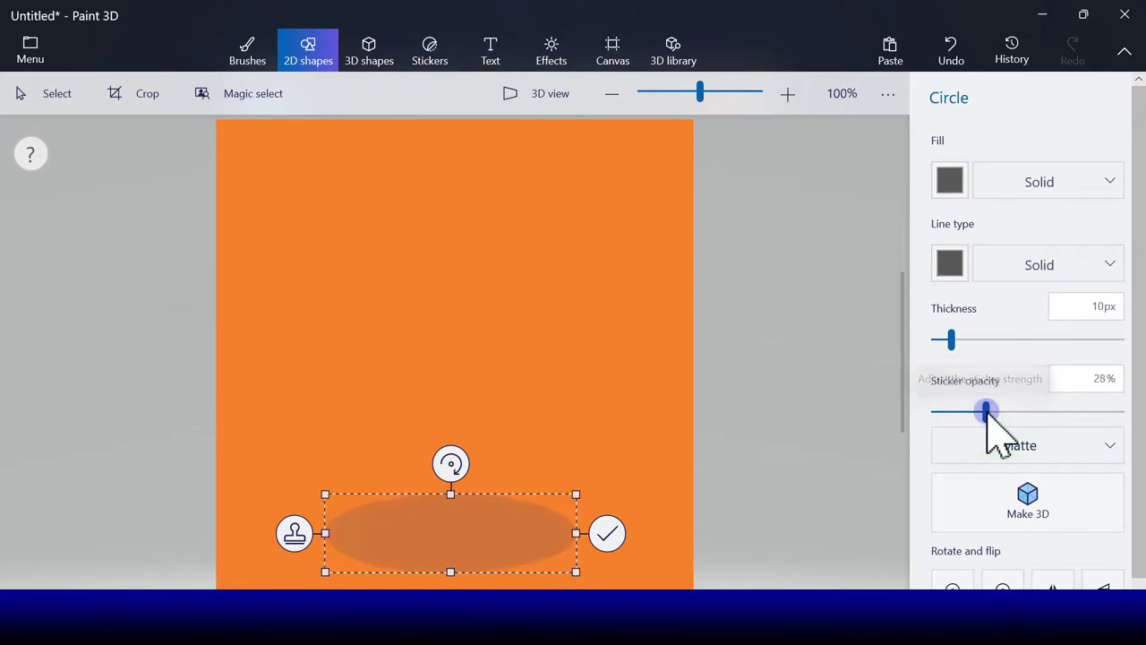
left_click(991, 411)
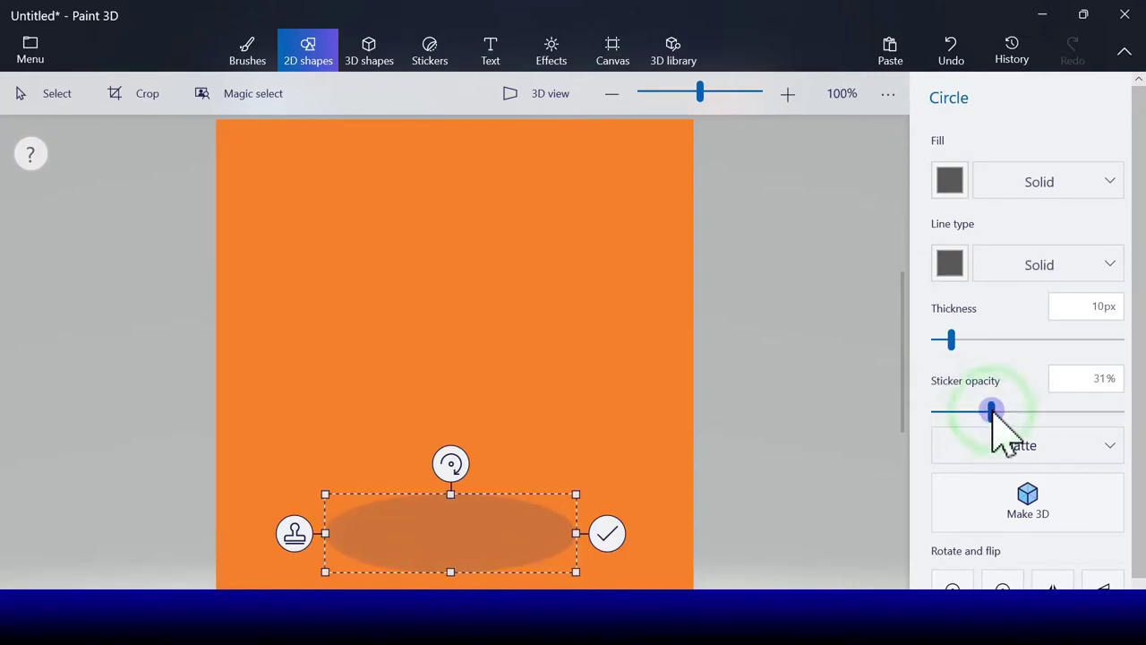
left_click(607, 535)
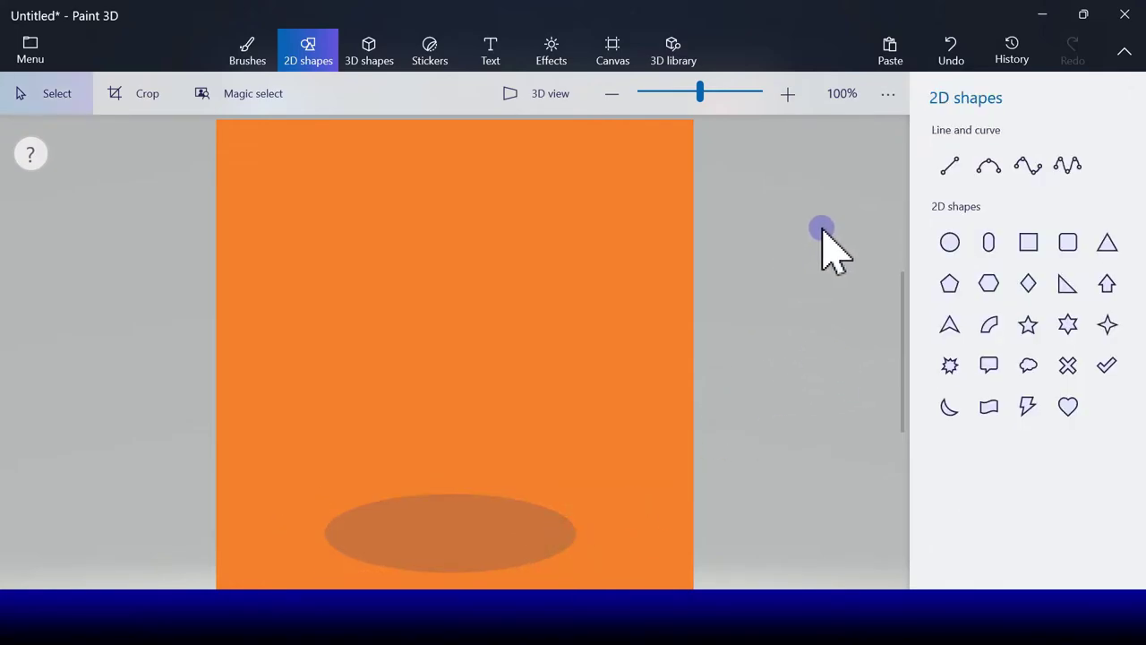
Step: Draw a second ellipse for the cup's upper part, nearly as wide as the shadow, make it taller and centre it above the shadow
left_click(950, 241)
left_click(949, 244)
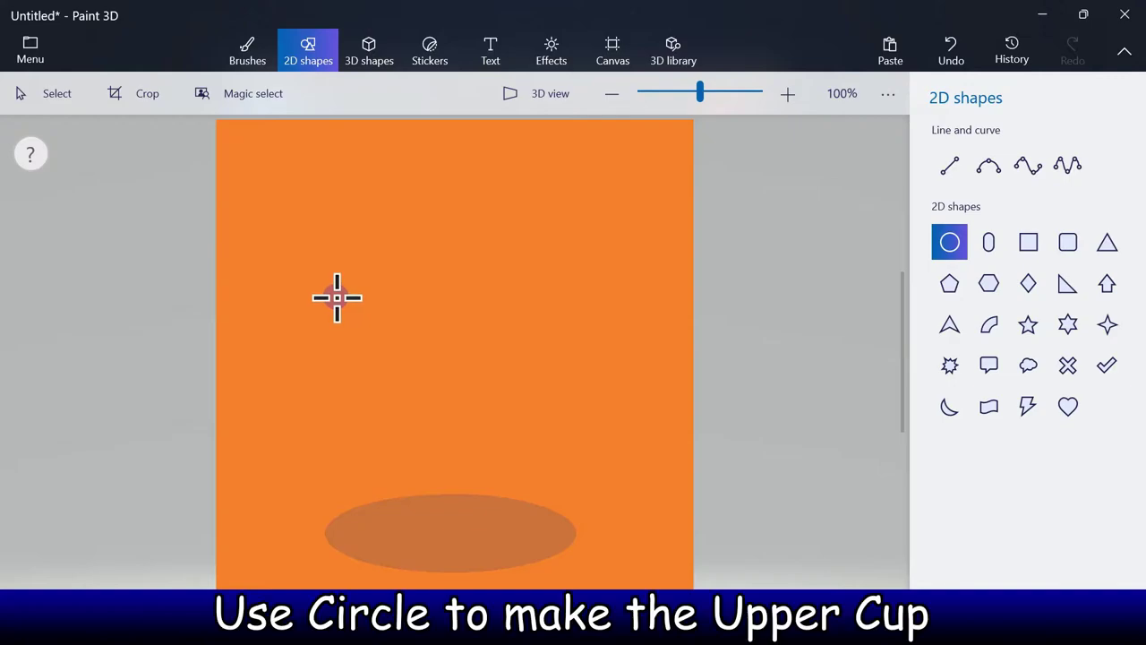
mouse_move(337, 297)
left_mouse_down()
mouse_move(561, 350)
mouse_move(583, 343)
left_mouse_up()
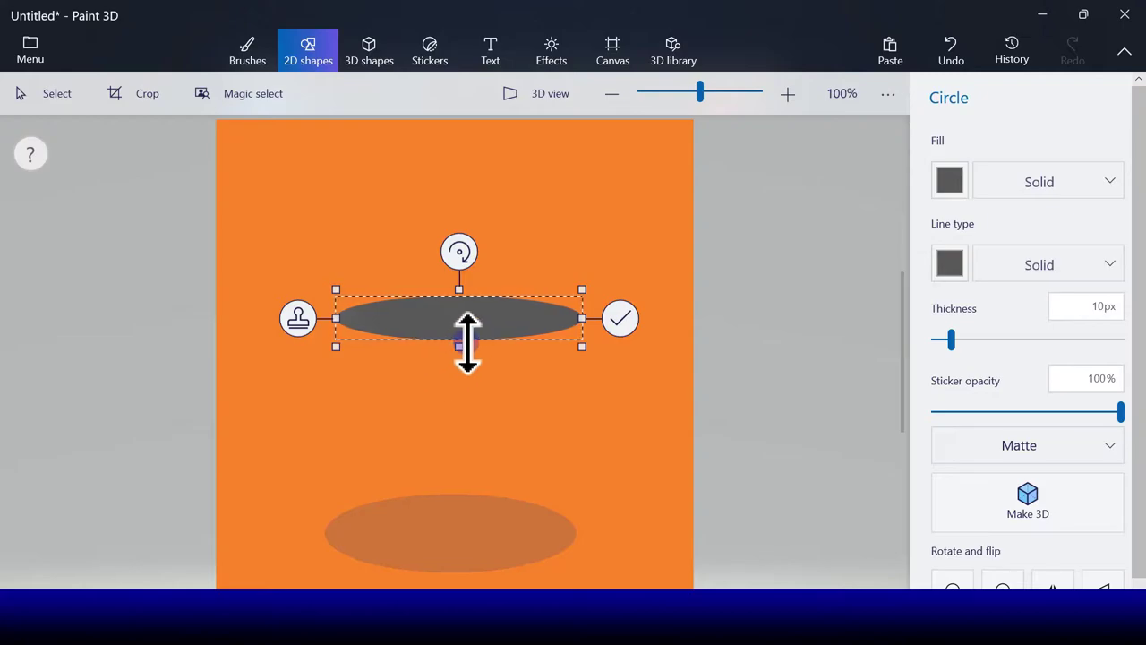
left_click_drag(467, 341, 457, 410)
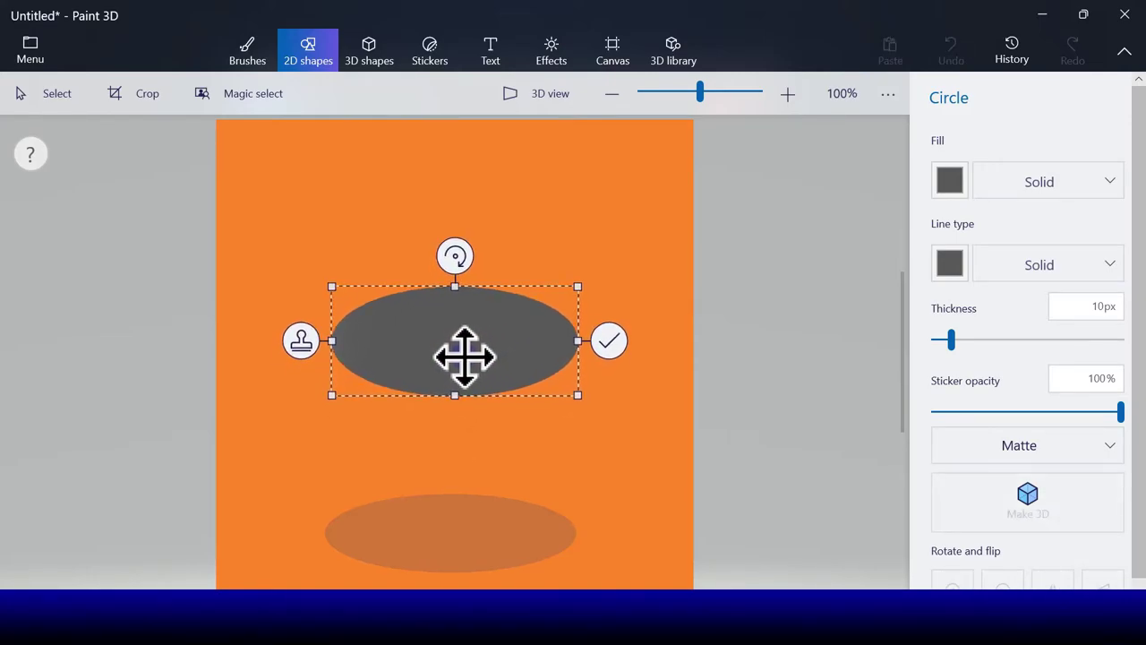
left_click_drag(465, 352, 463, 353)
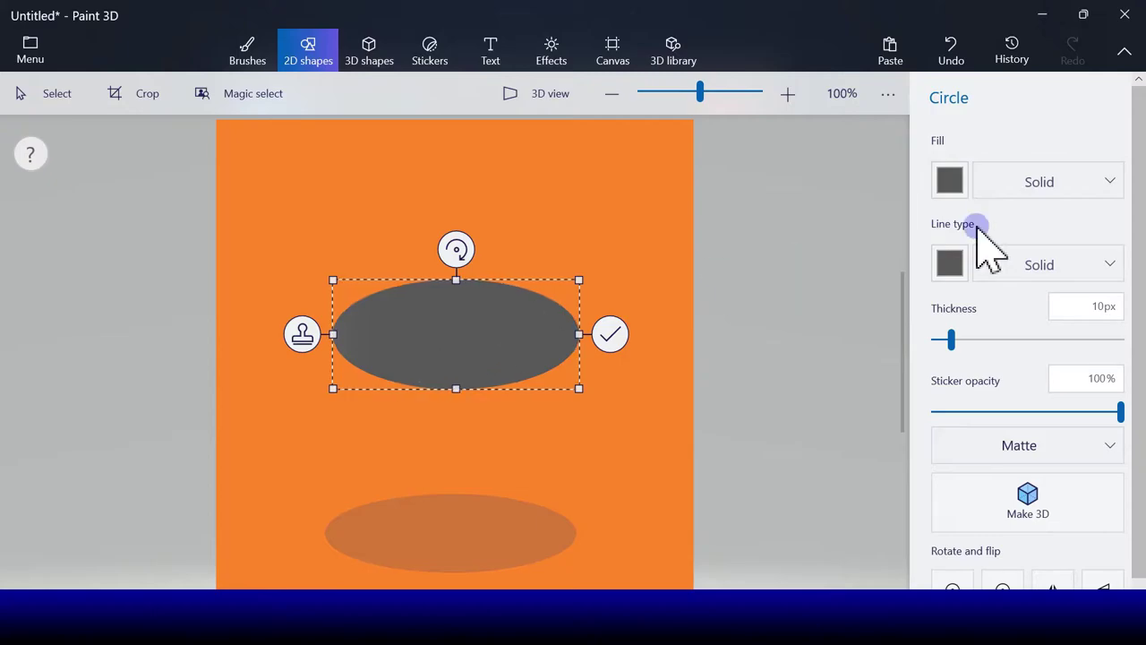
Step: Change the upper ellipse's solid fill to lime green
left_click(952, 186)
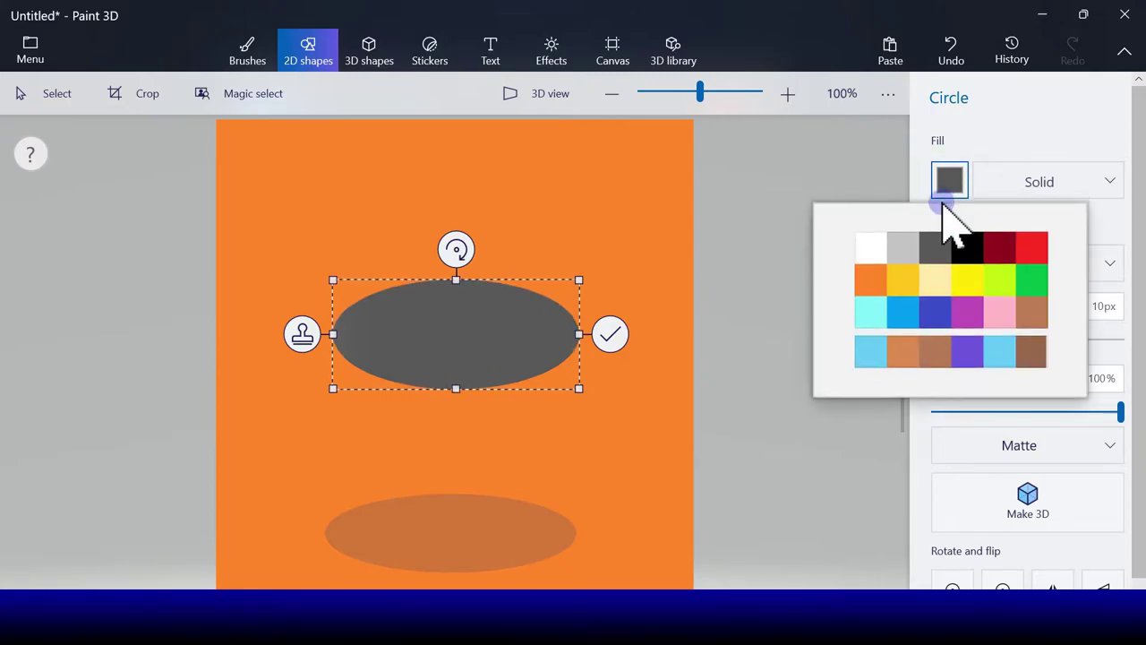
left_click(1027, 184)
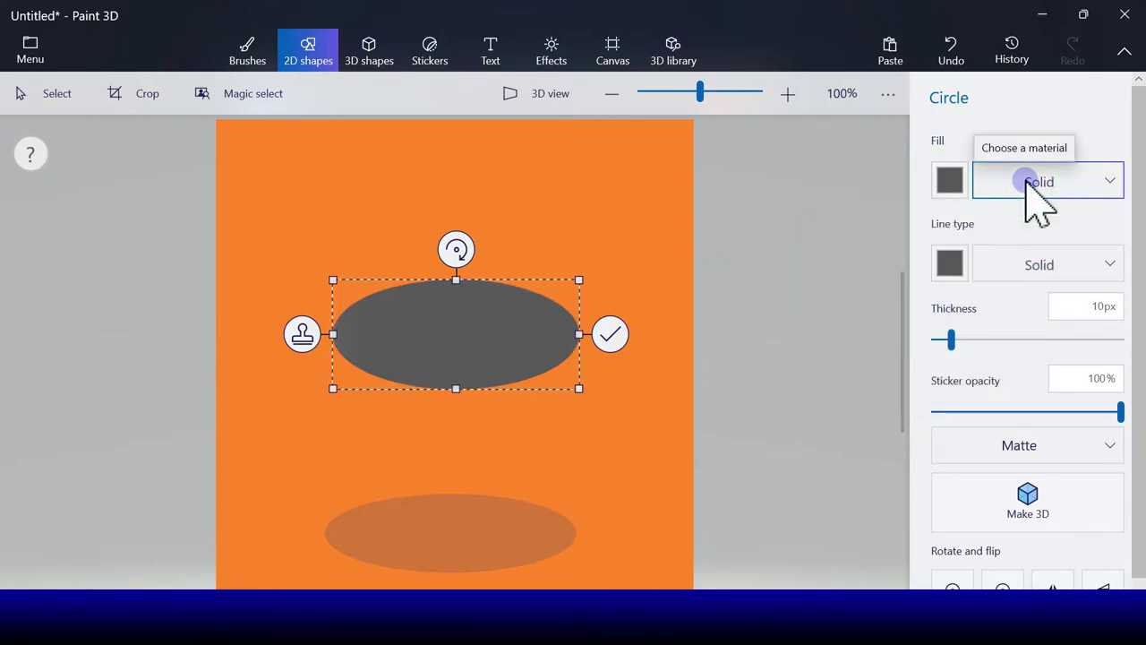
left_click(1027, 183)
left_click(949, 179)
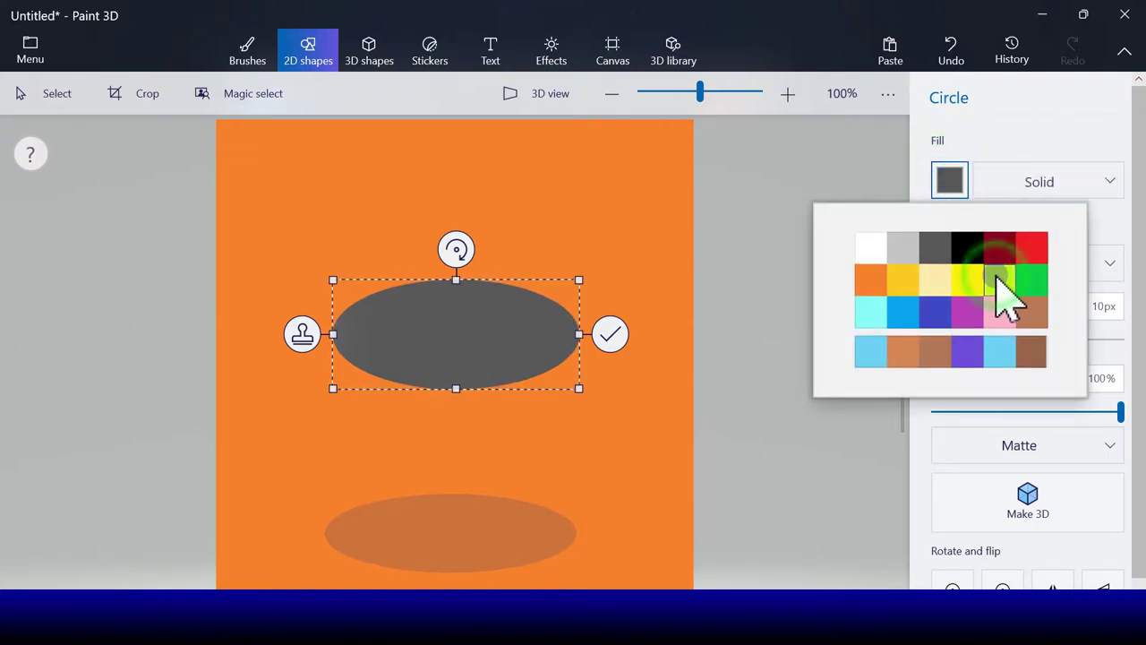
left_click(996, 276)
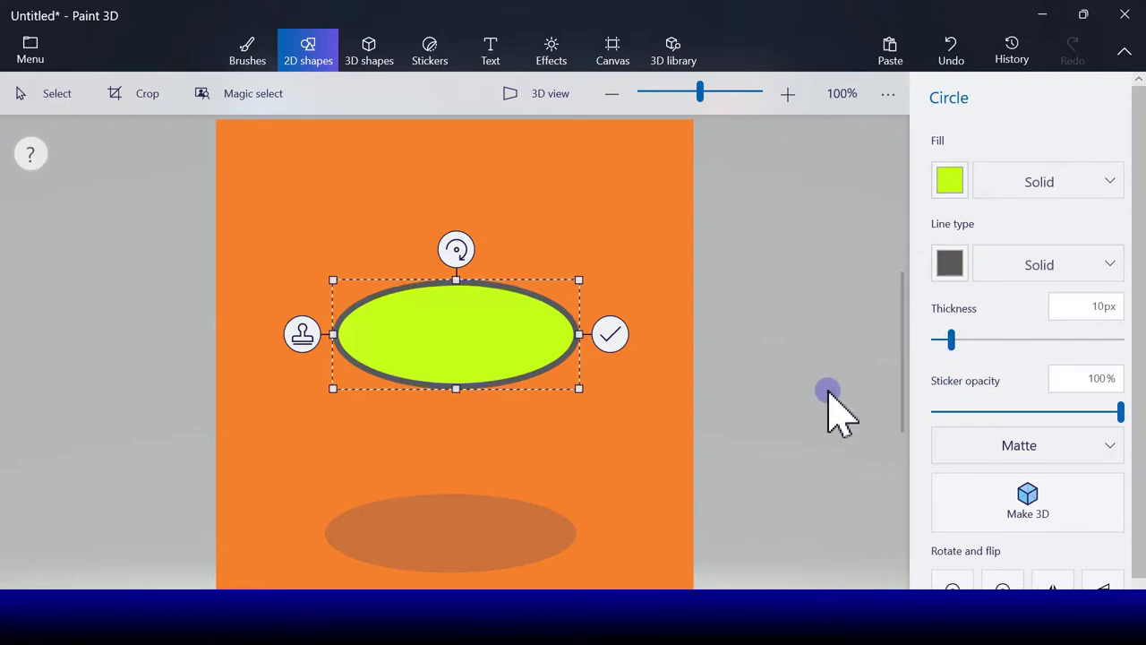
Step: Stamp a copy of the lime ellipse, shrink the copy to about three quarters of the width and centre it inside the original
left_click(307, 351)
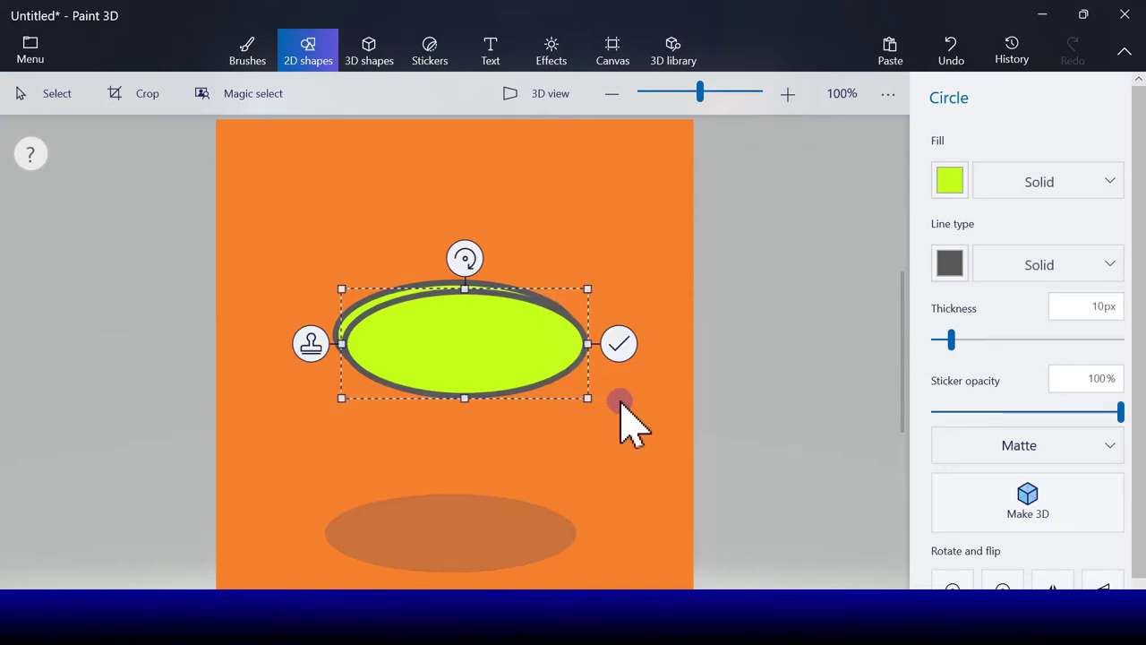
left_click_drag(586, 399, 513, 365)
left_click_drag(430, 327, 450, 333)
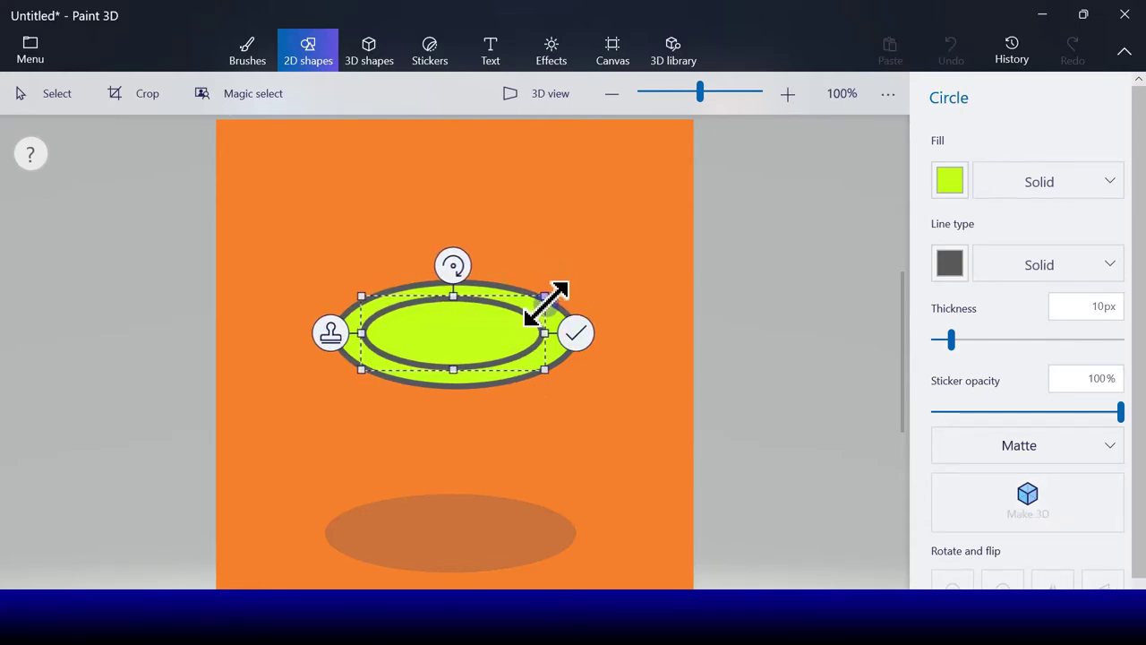
left_click_drag(546, 305, 546, 305)
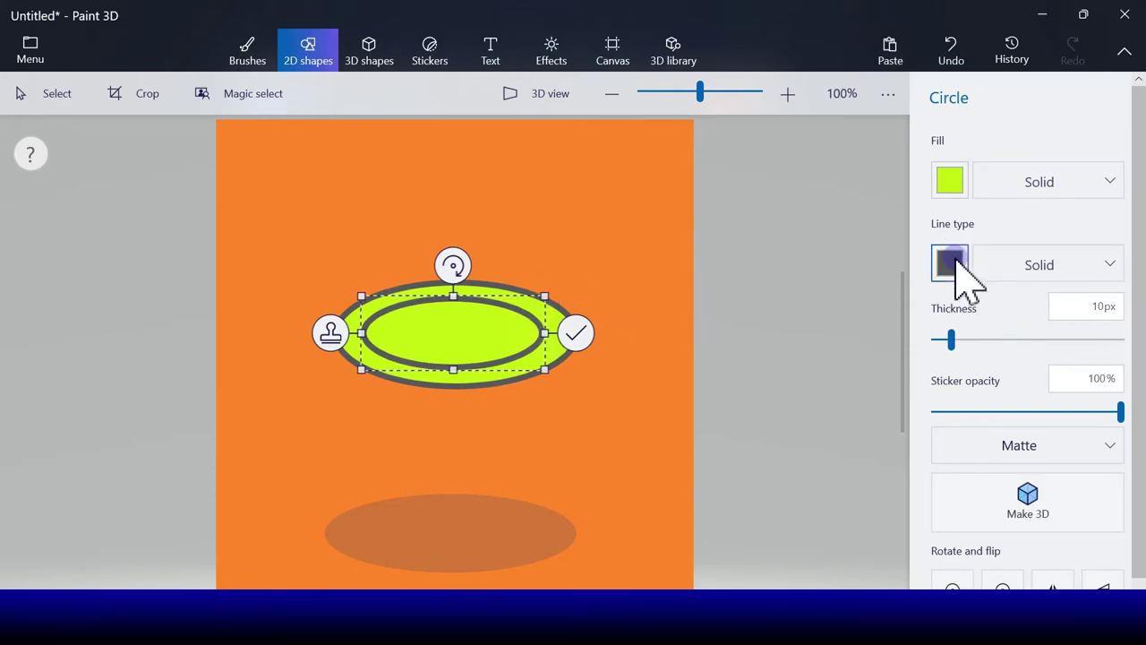
Step: Give the inner ellipse a green outline and a white fill, and commit the shape
left_click(952, 261)
left_click(1026, 361)
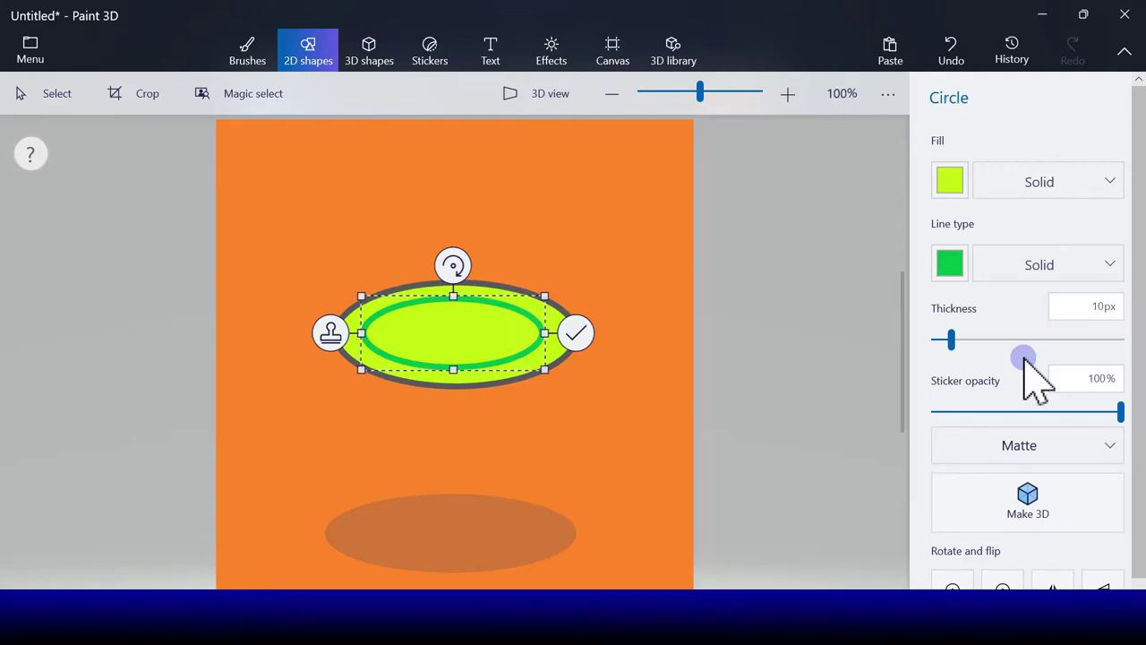
left_click(951, 182)
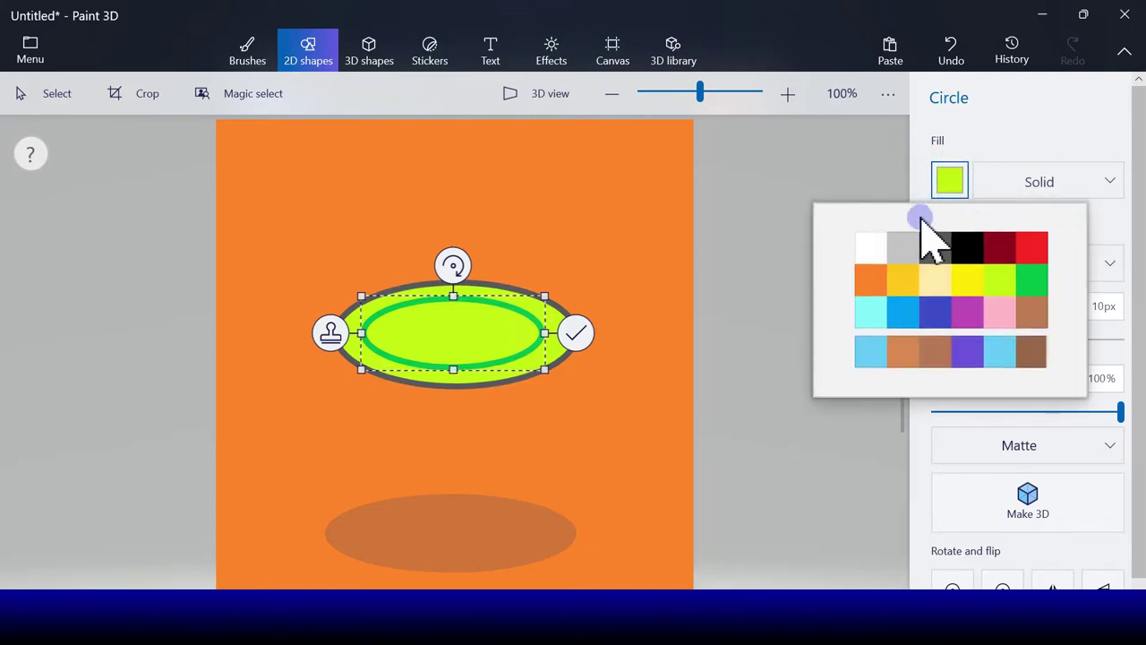
left_click(876, 248)
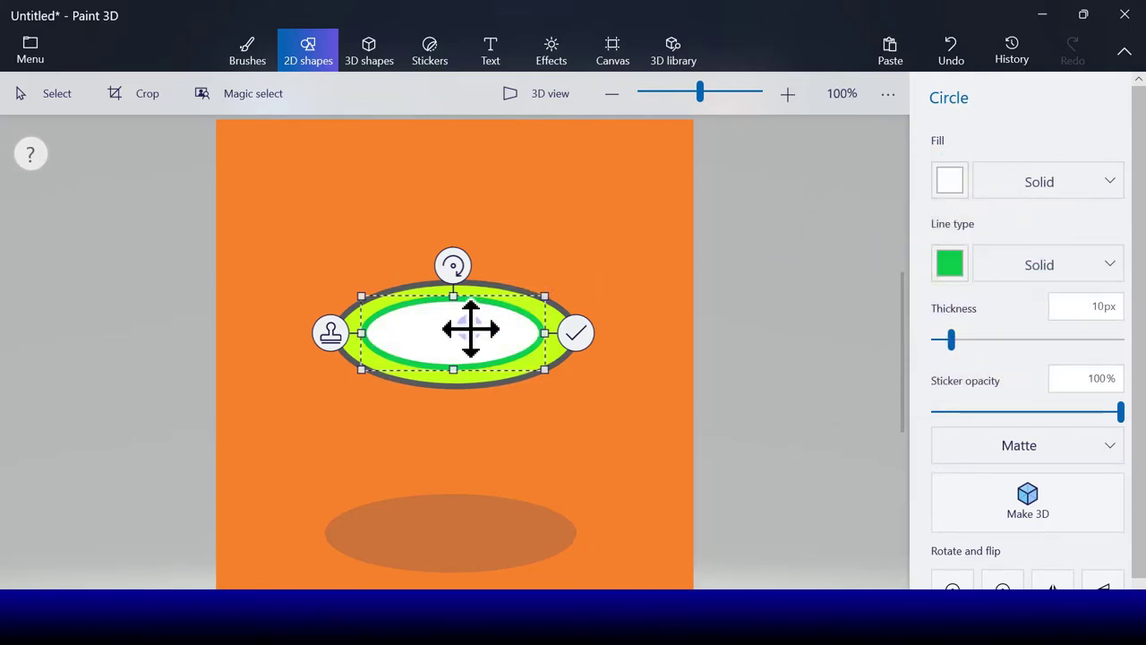
key("Return")
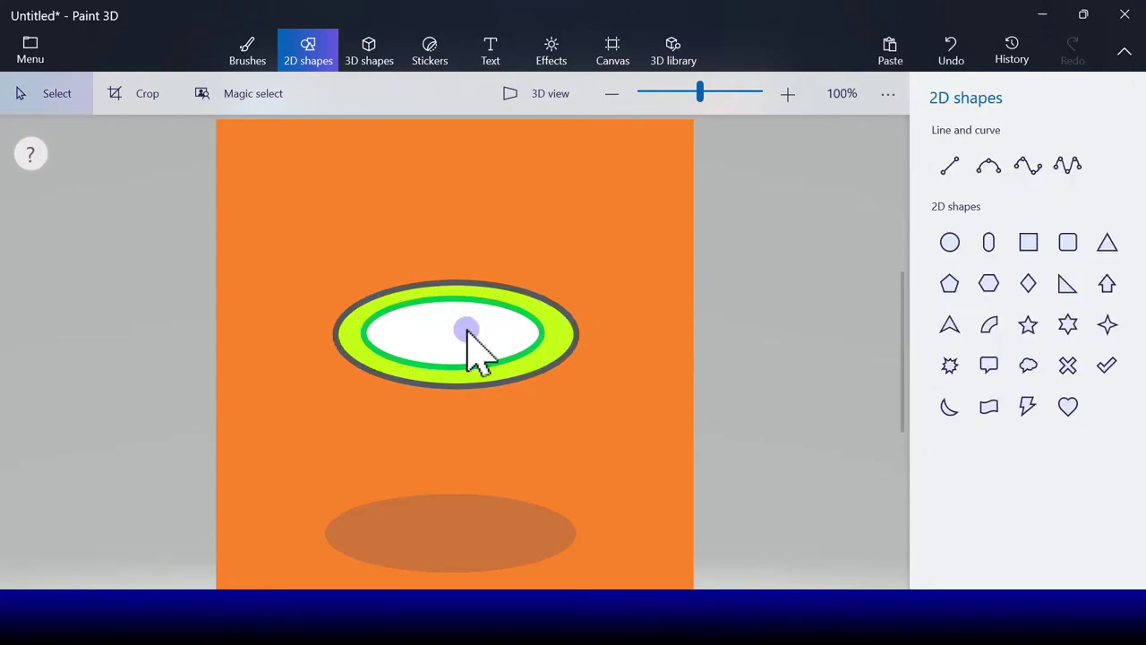
left_click(631, 336)
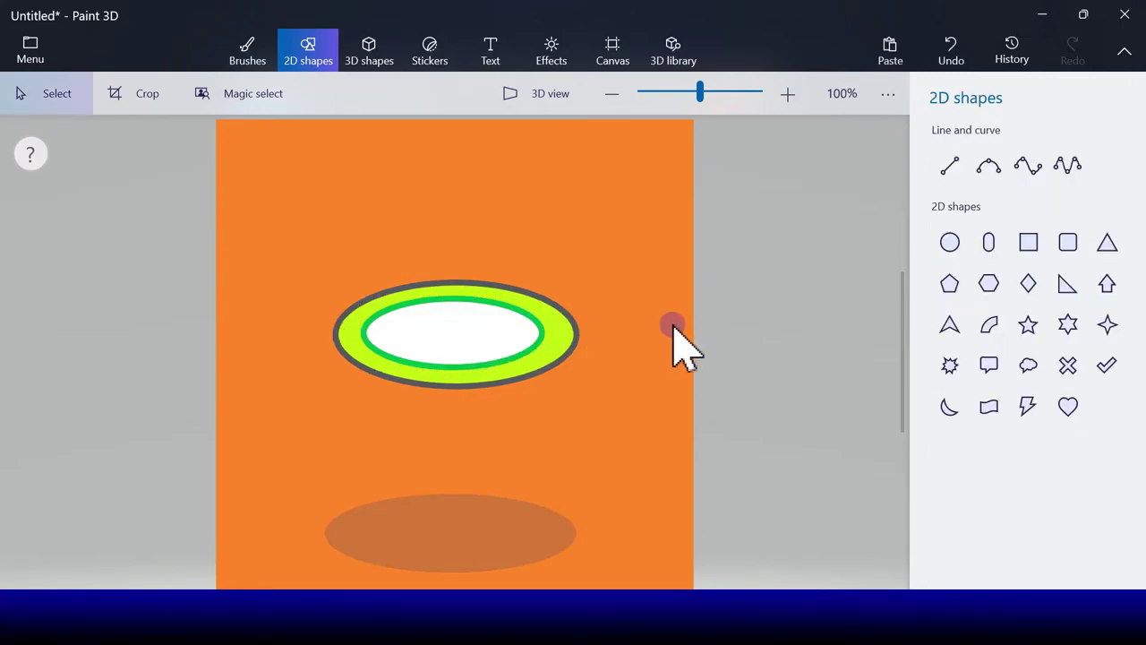
Step: Draw a small ellipse with a green outline at the centre of the white ellipse and fill it lime green
left_click(951, 244)
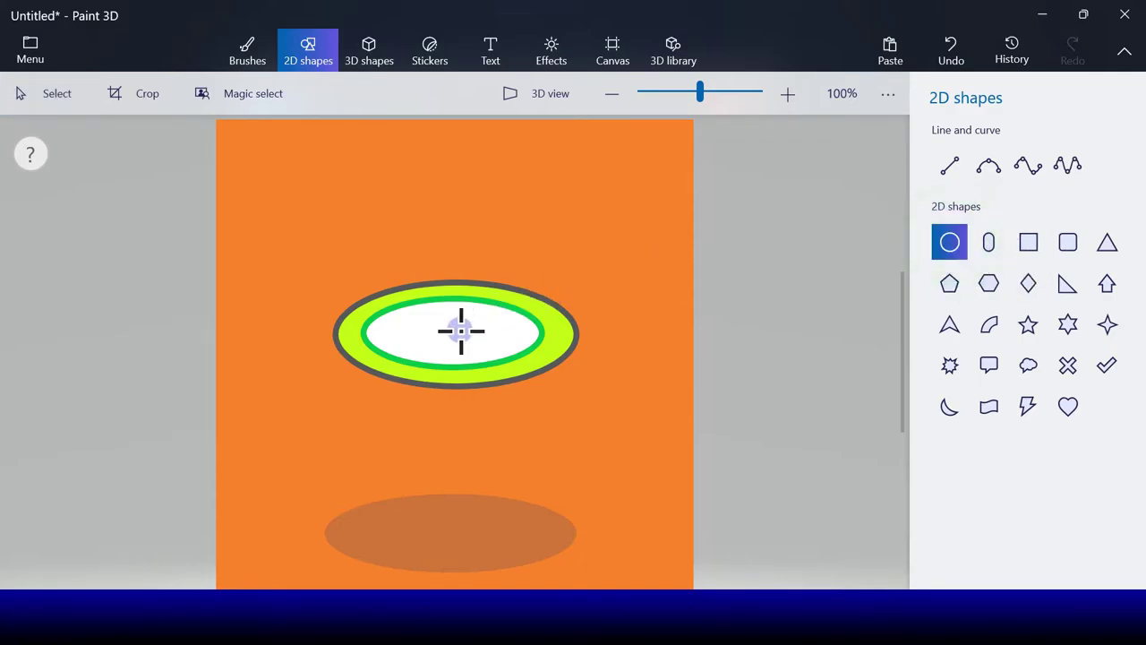
left_click_drag(431, 320, 482, 343)
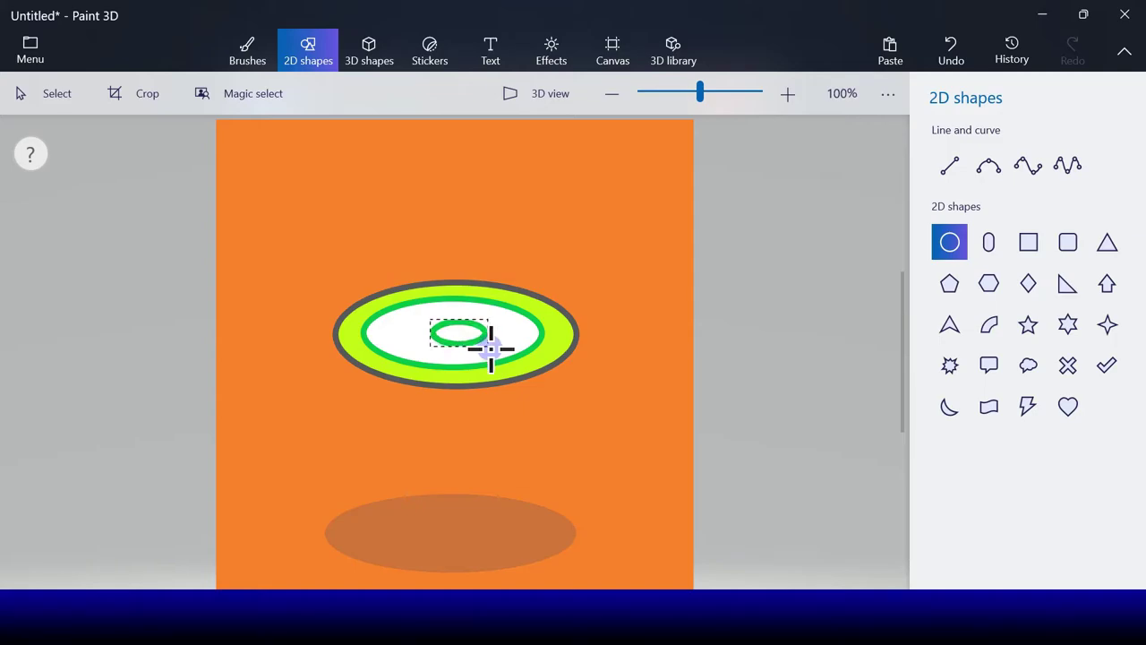
left_click_drag(491, 349, 491, 349)
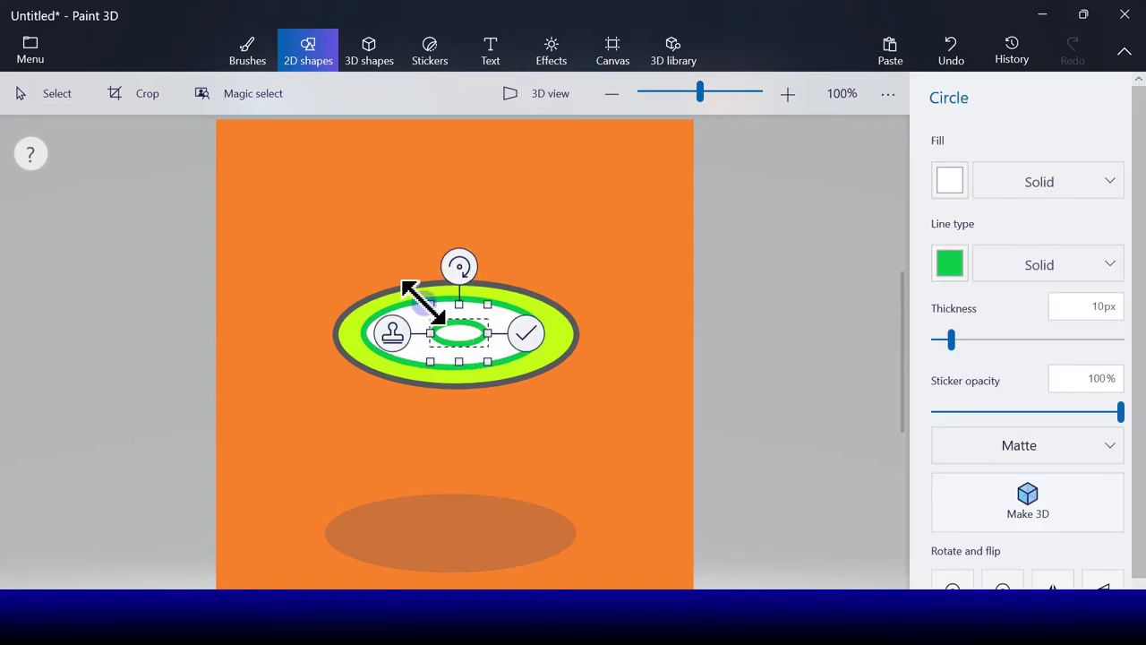
left_click_drag(424, 303, 418, 300)
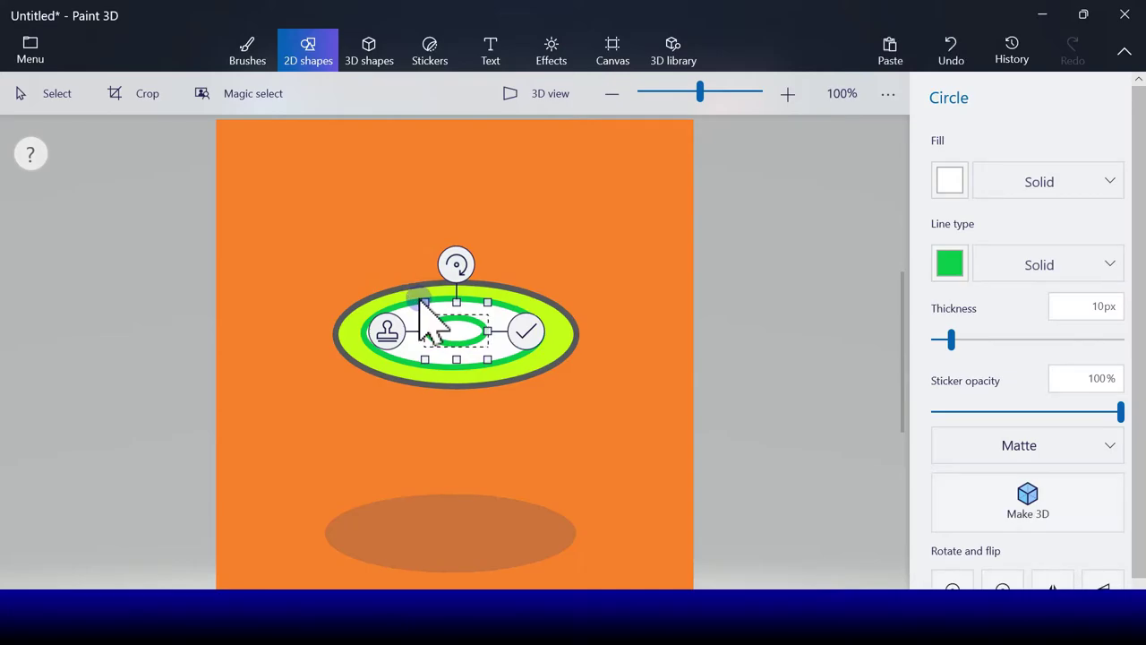
left_click(950, 182)
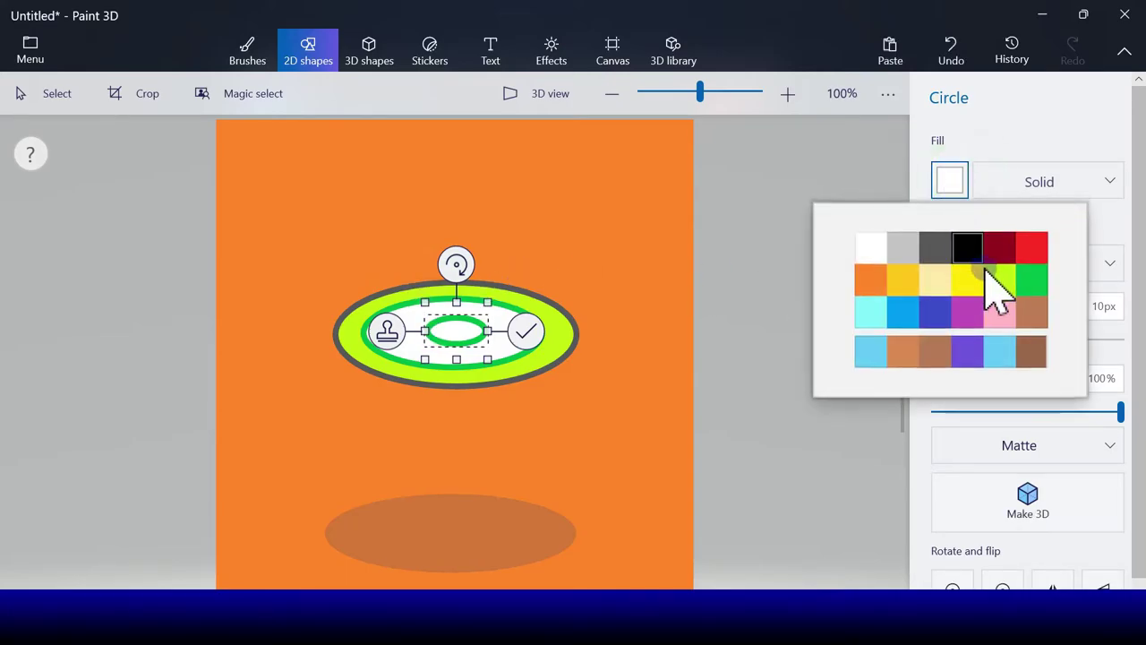
left_click(1003, 280)
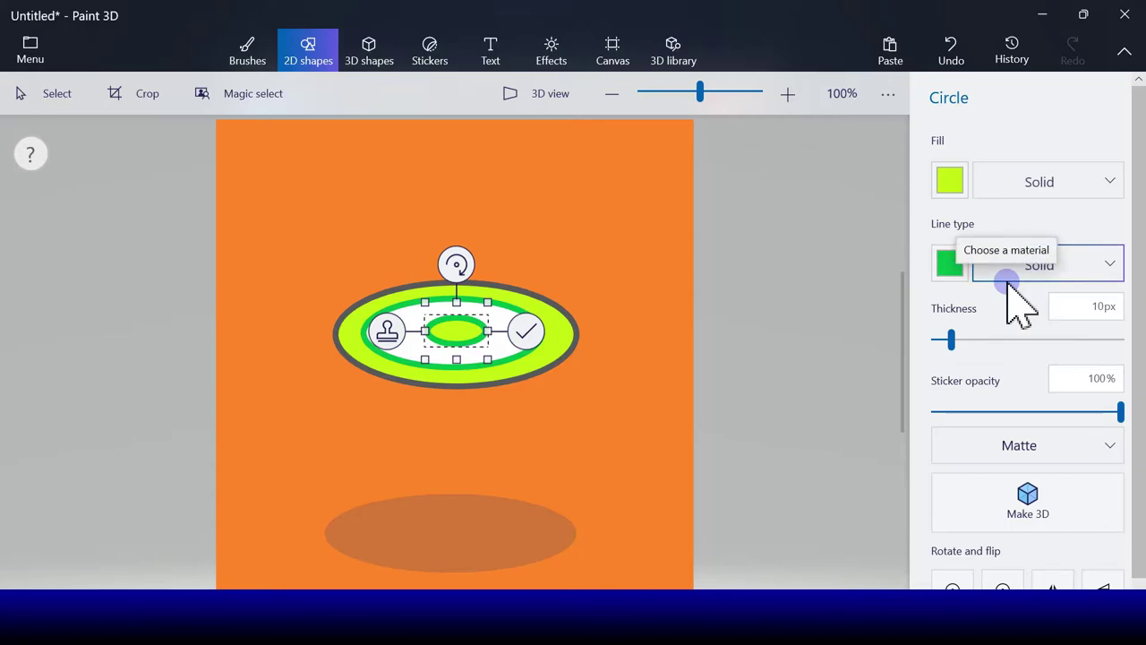
Step: Stamp the small centre ellipse, shrink the copy into a lime-outlined dot and move it to the left part of the white ellipse
left_click_drag(387, 338, 425, 340)
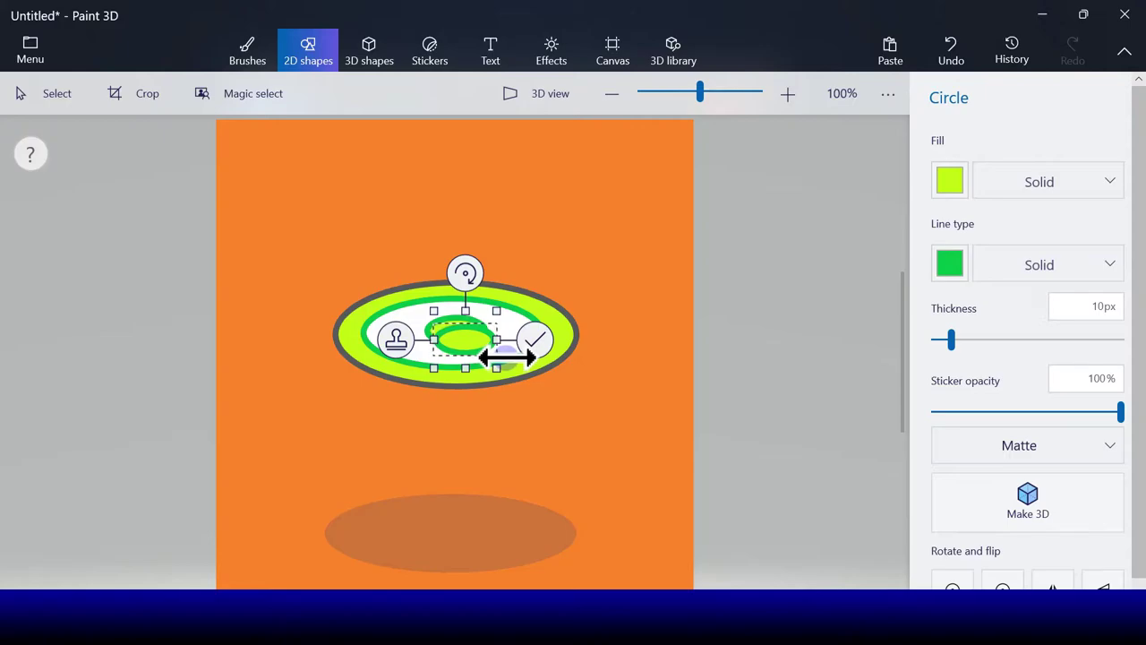
left_click_drag(487, 366, 473, 367)
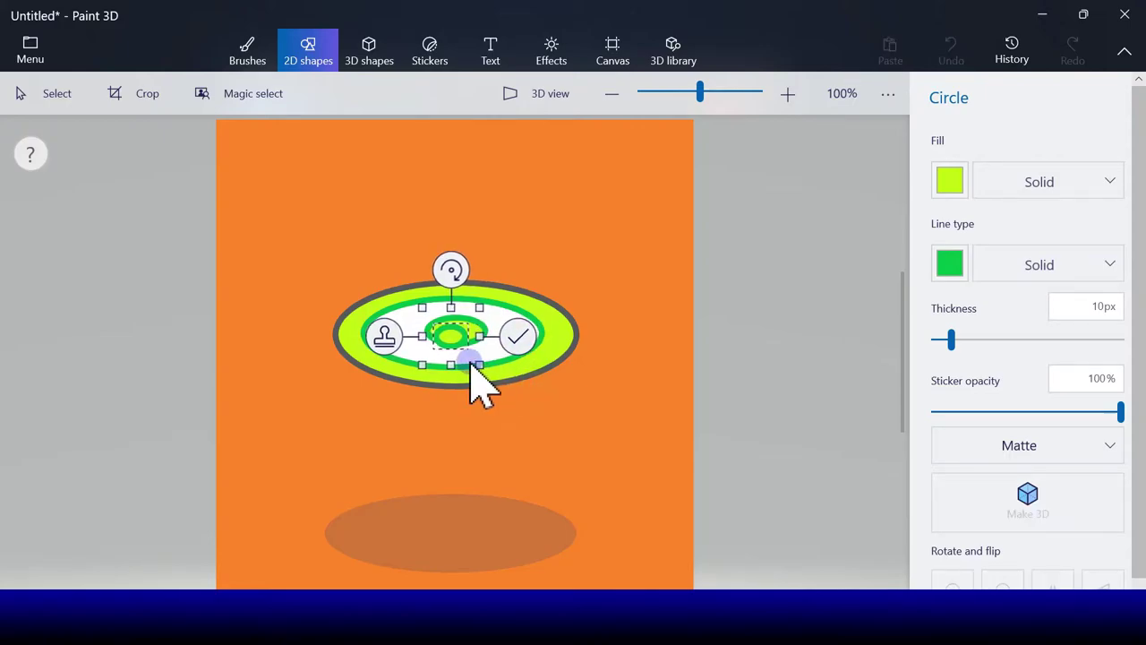
left_click(951, 264)
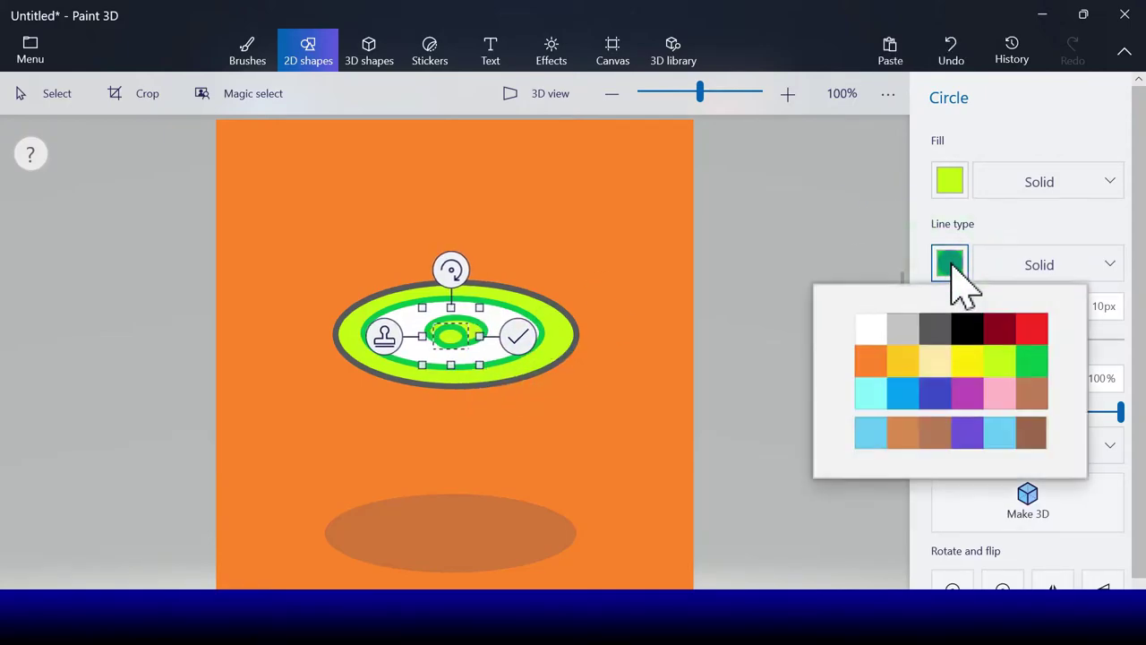
left_click(998, 361)
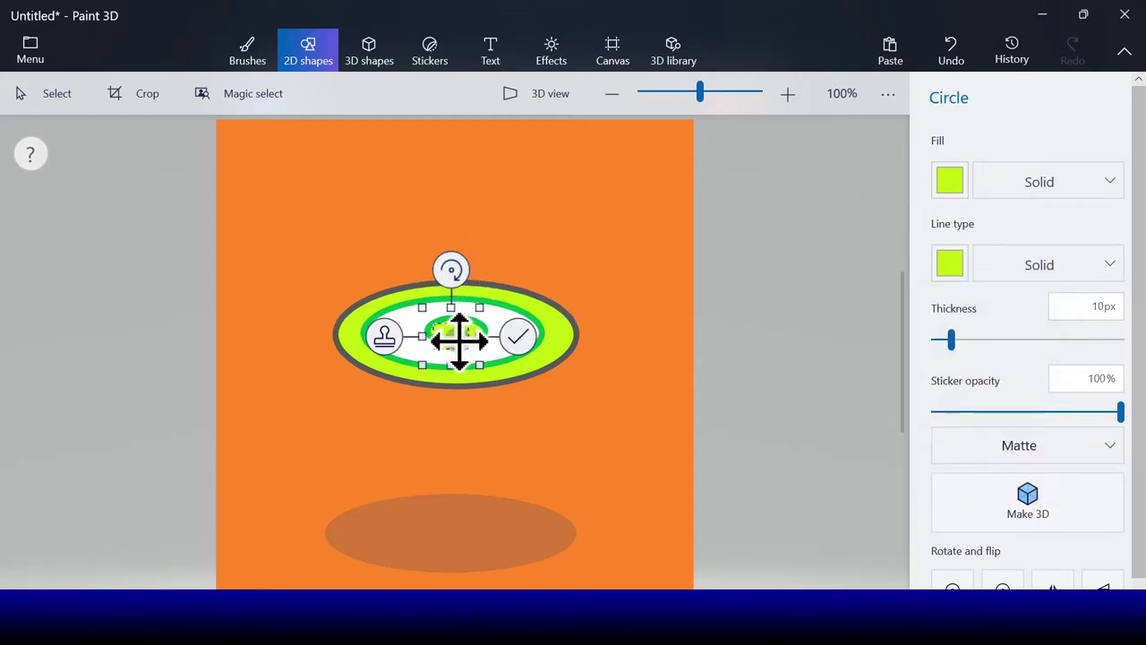
left_click_drag(427, 333, 405, 333)
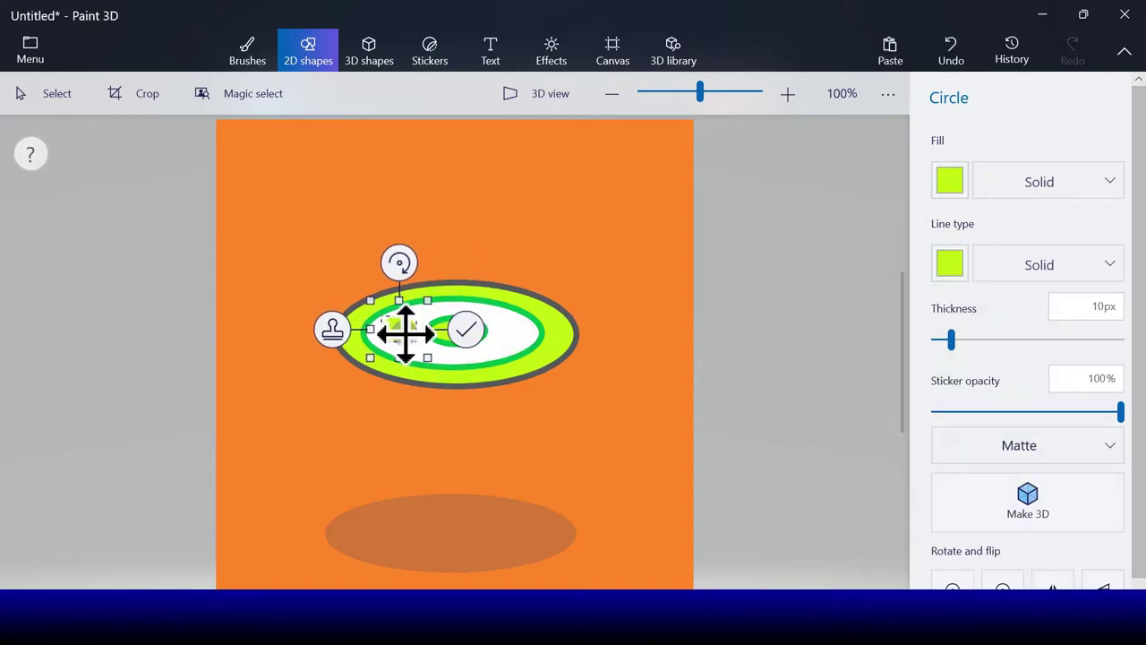
Step: Stamp the lime dot at the left of the white ellipse and stamp another on its right side
left_click(332, 330)
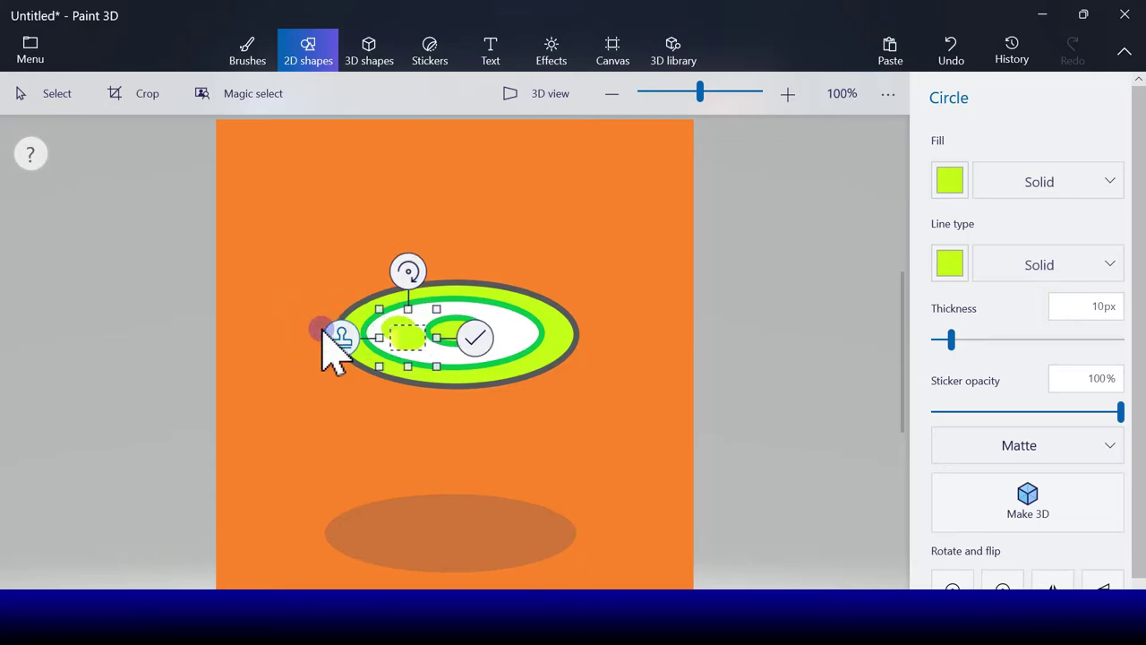
left_click_drag(421, 337, 525, 333)
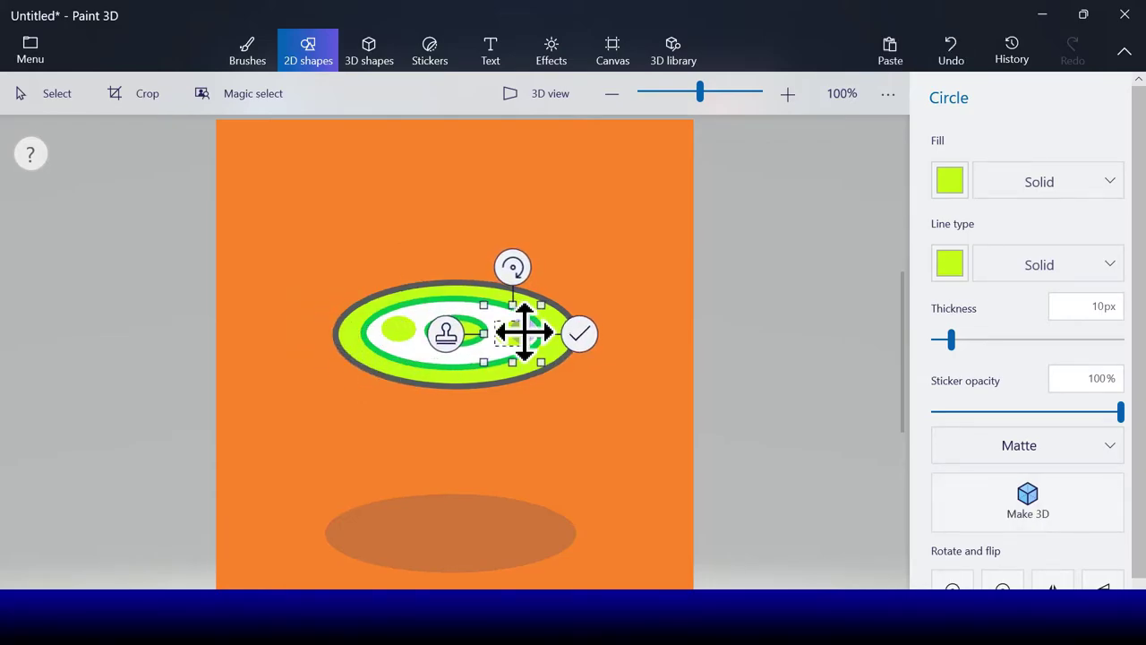
left_click(447, 335)
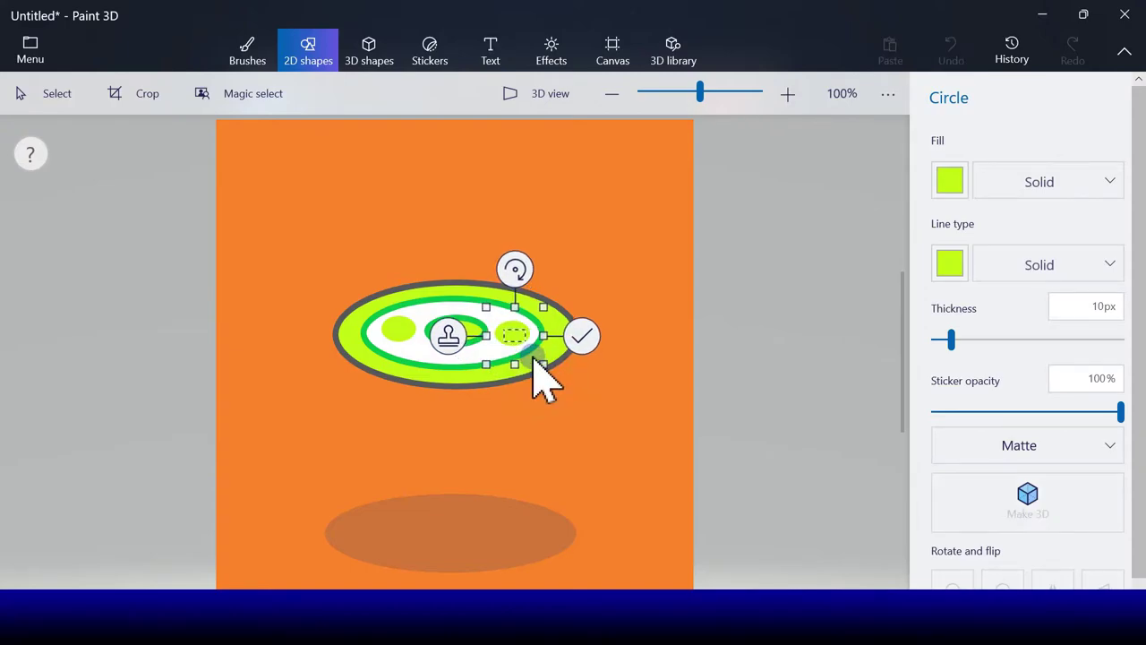
Step: Add four smaller lime dots to the white ellipse, two below and two above the centre ellipse, and commit the shape
left_click_drag(517, 337, 434, 314)
left_click(360, 354)
left_click(409, 355)
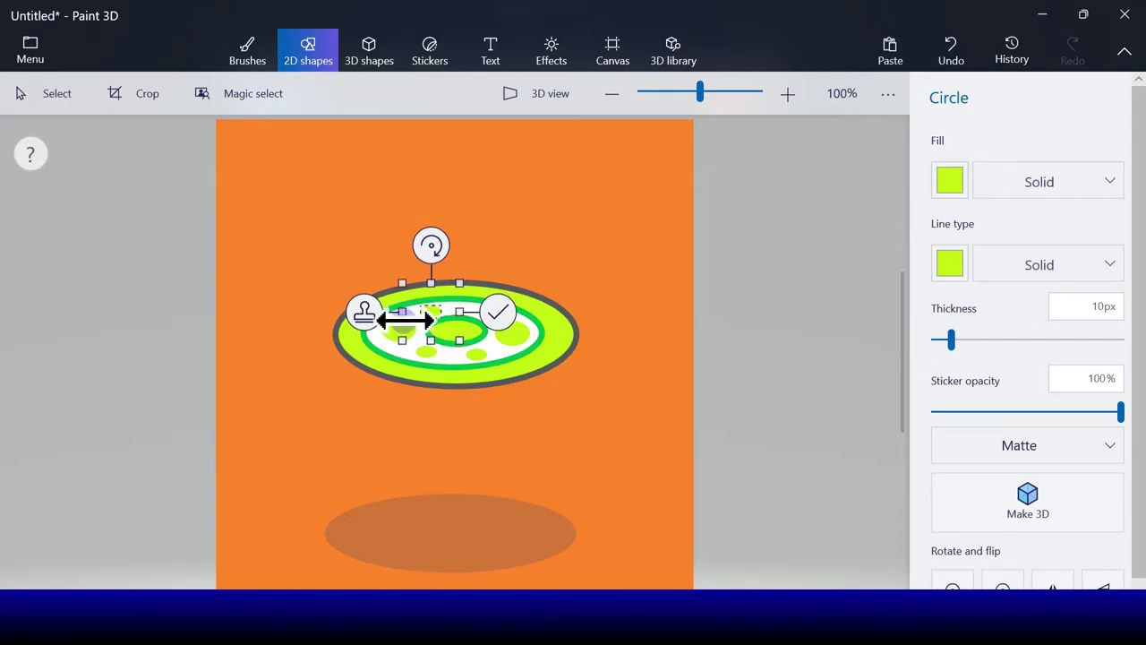
left_click(367, 313)
left_click_drag(469, 313, 488, 310)
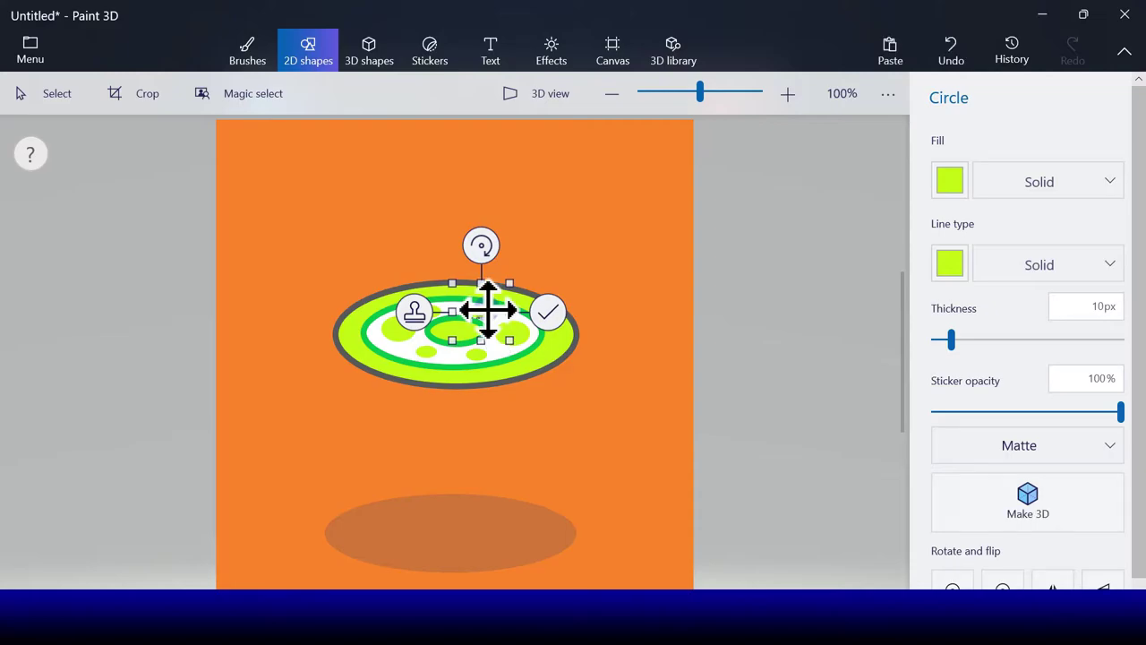
left_click(547, 313)
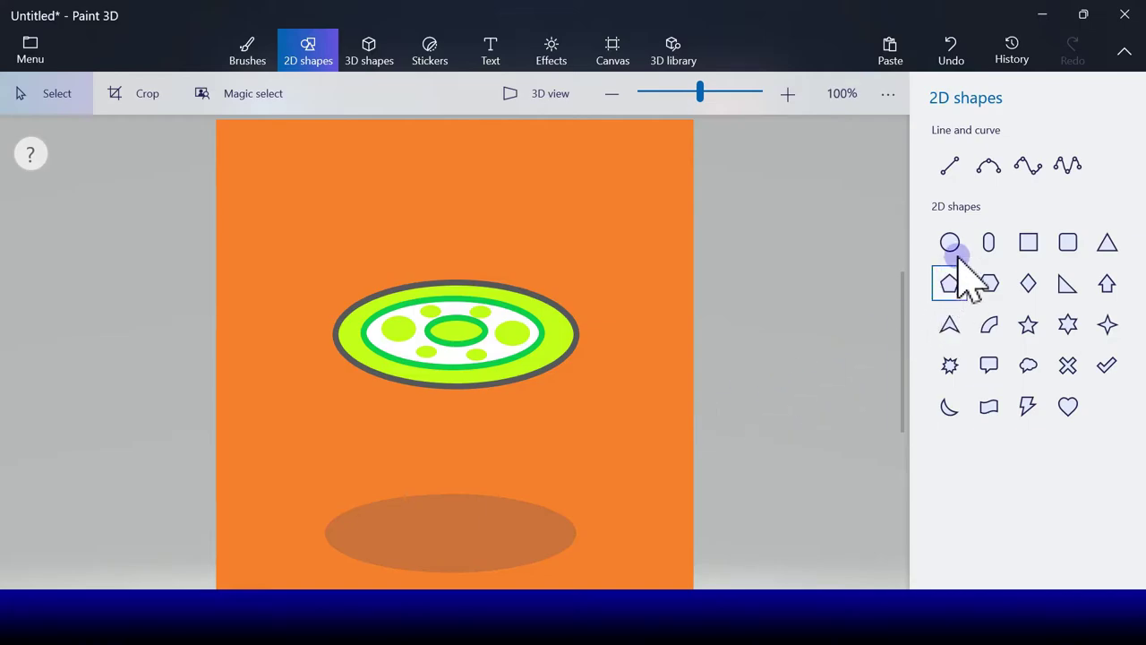
Step: Draw a 4-point curve across the shadow, about two thirds of its width, and colour it dark grey
left_click(1028, 167)
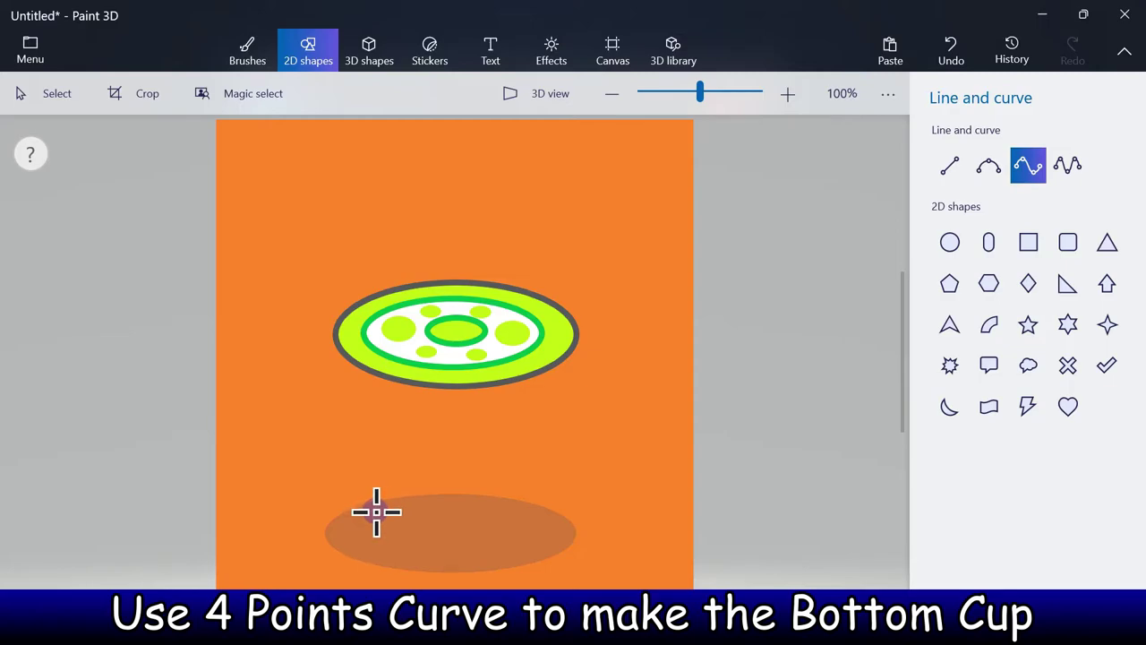
mouse_move(377, 512)
left_mouse_down()
mouse_move(481, 522)
mouse_move(544, 512)
left_mouse_up()
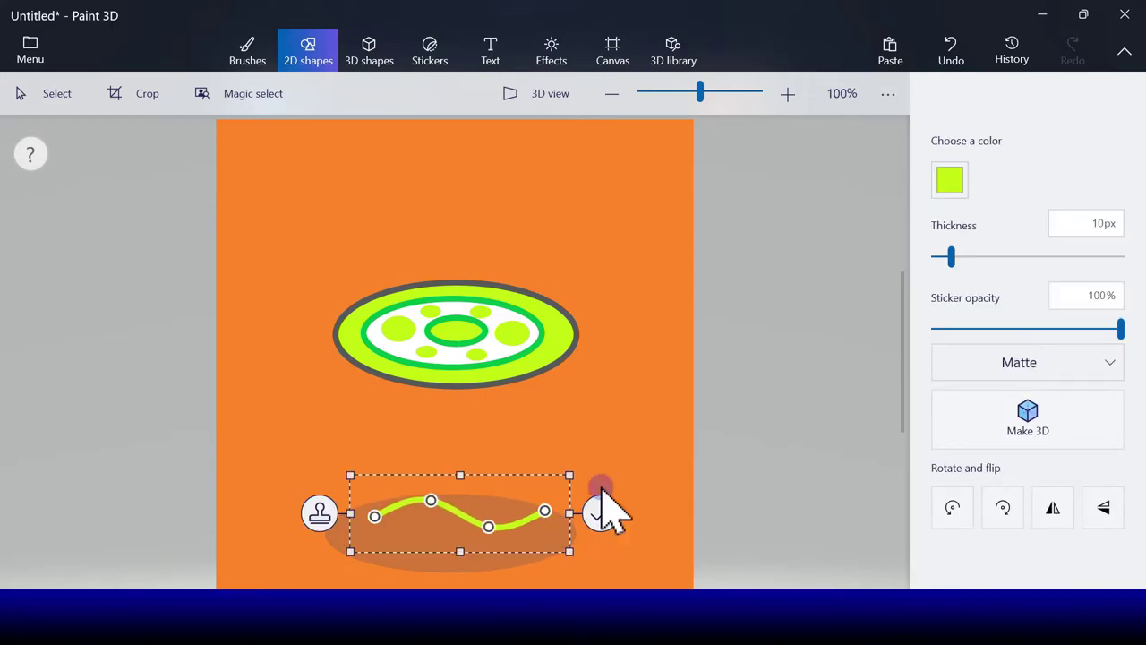
left_click(953, 183)
left_click(965, 244)
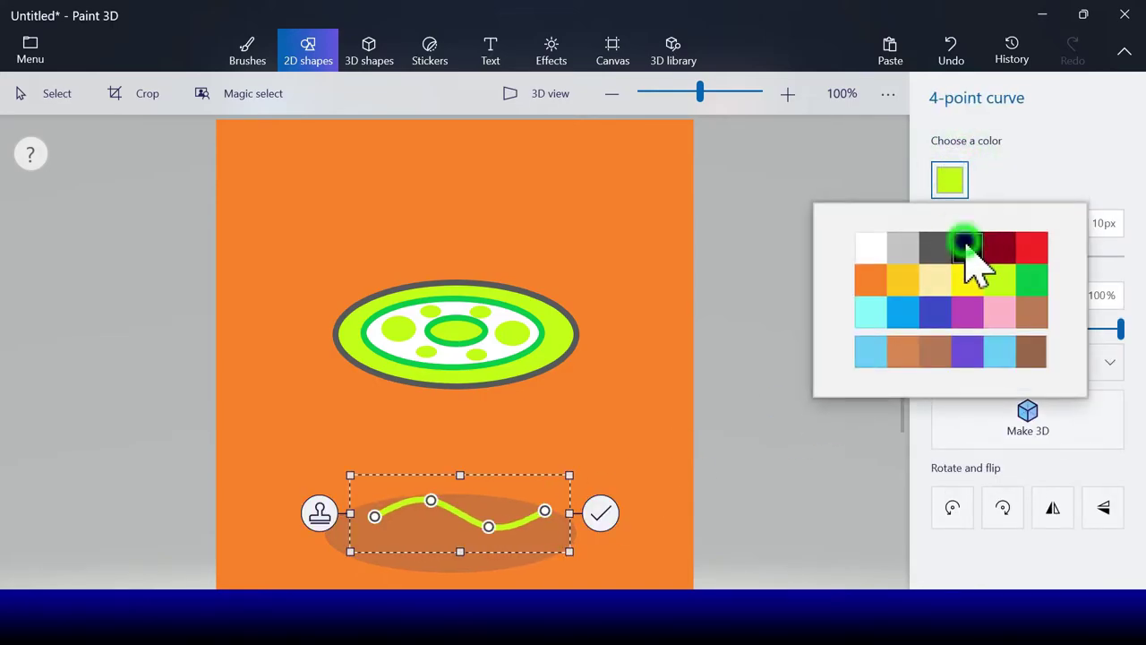
left_click(953, 183)
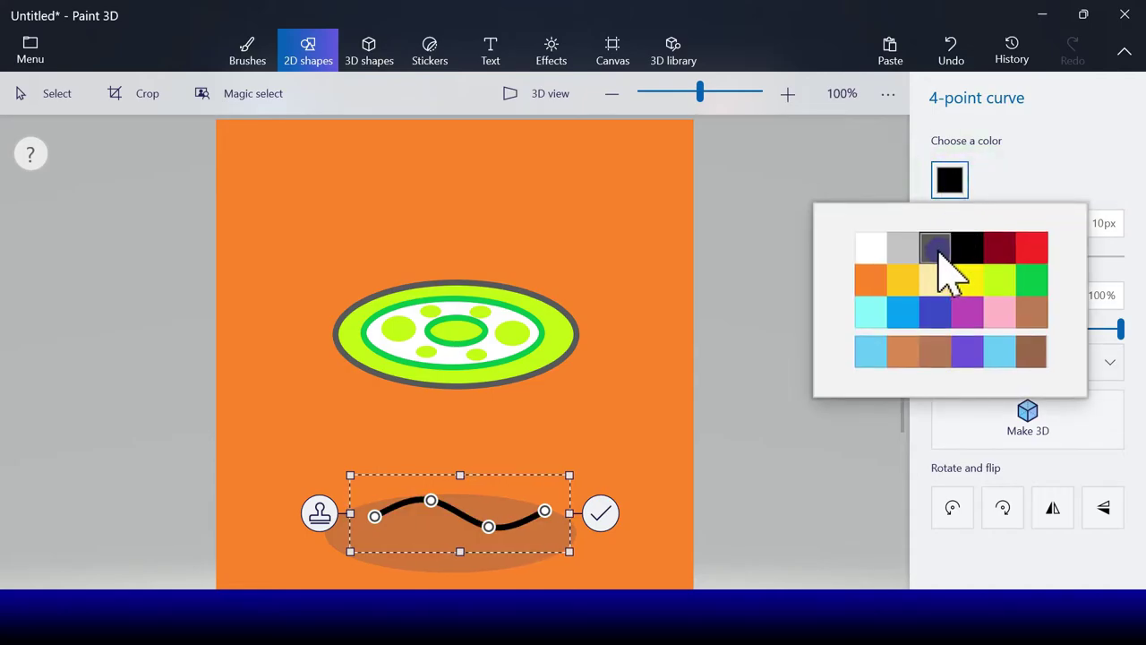
left_click(936, 245)
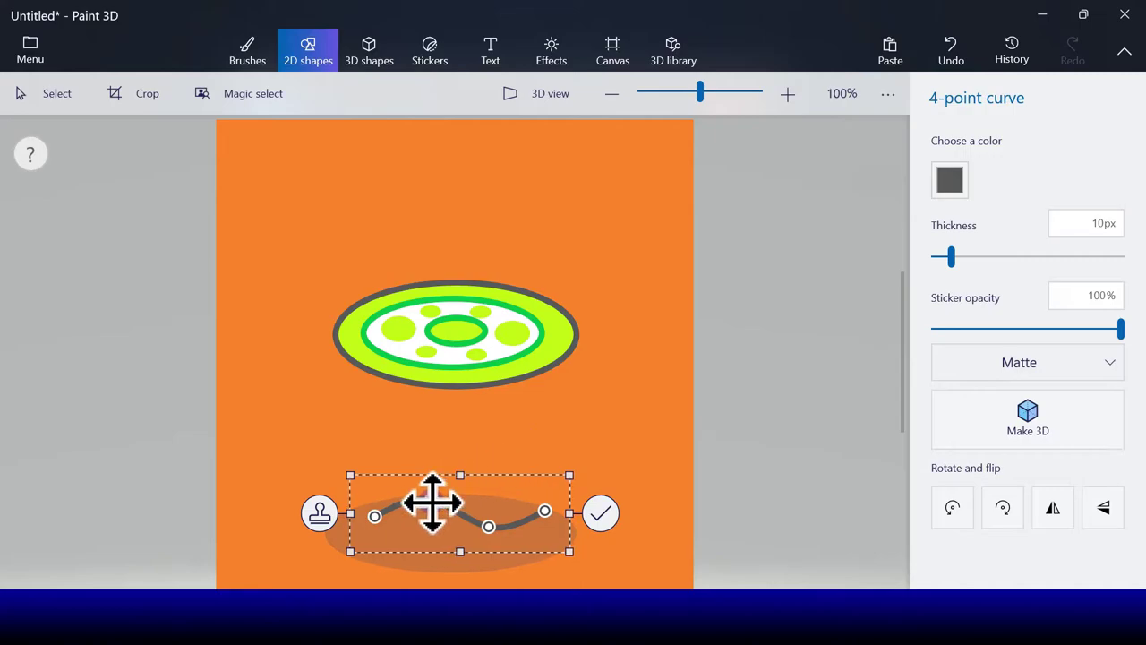
Step: Bend the curve's inner points down into a shallow U for the cup's bottom, centre it on the shadow and commit it
left_click_drag(424, 520, 409, 533)
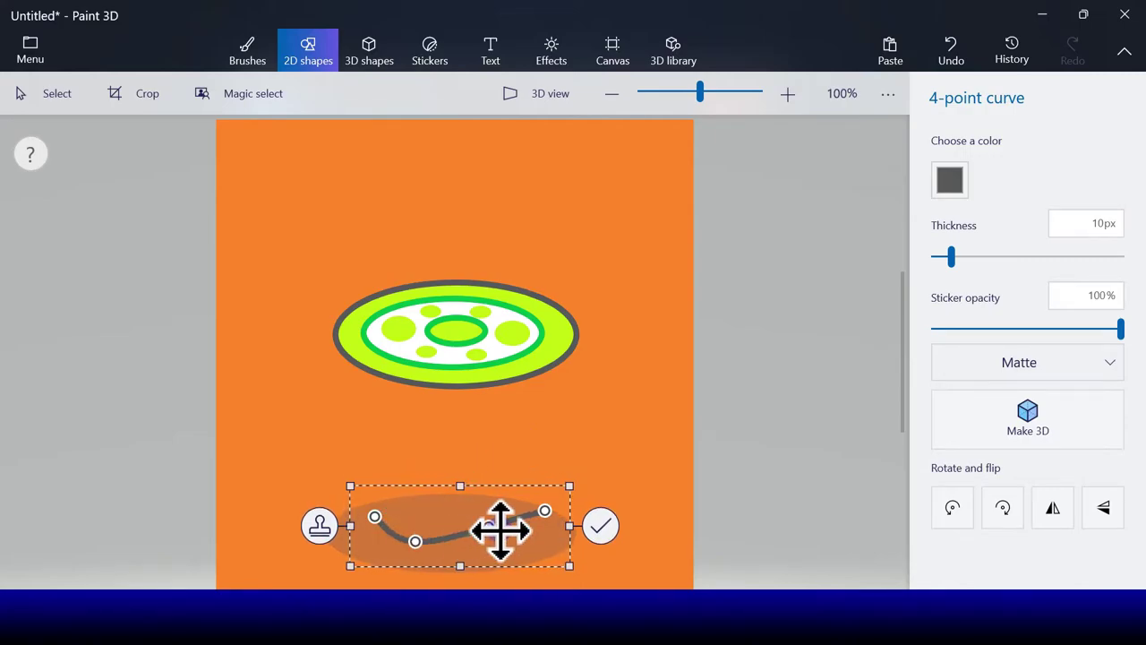
mouse_move(488, 533)
left_mouse_down()
mouse_move(491, 544)
mouse_move(497, 536)
left_mouse_up()
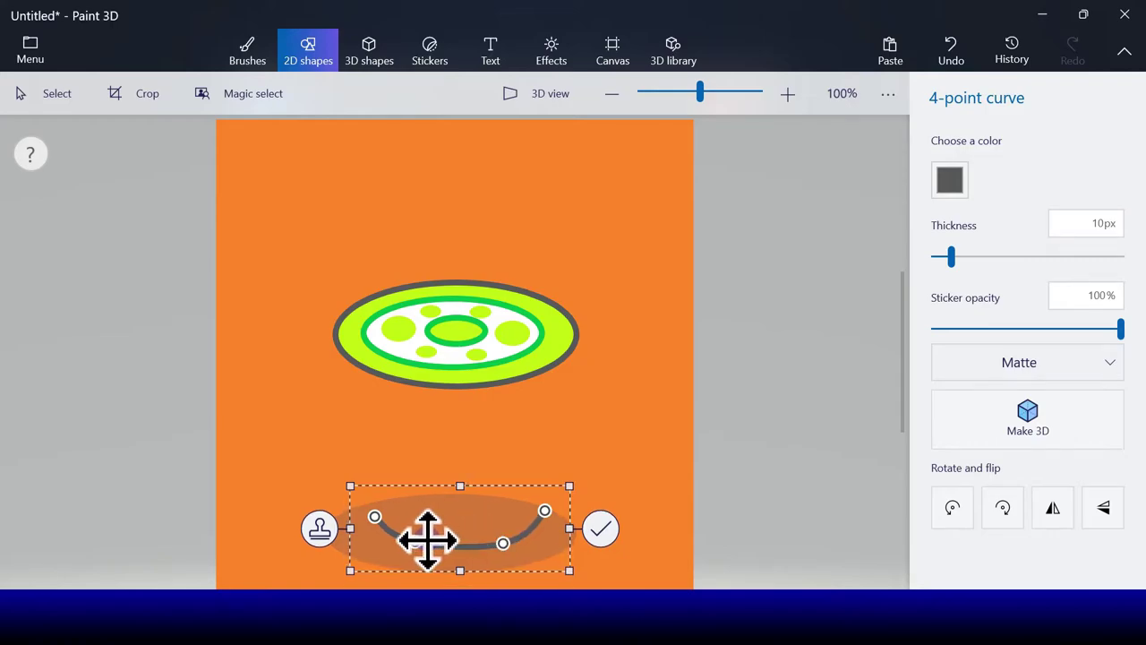
left_click_drag(419, 542, 407, 537)
left_click_drag(501, 544, 510, 540)
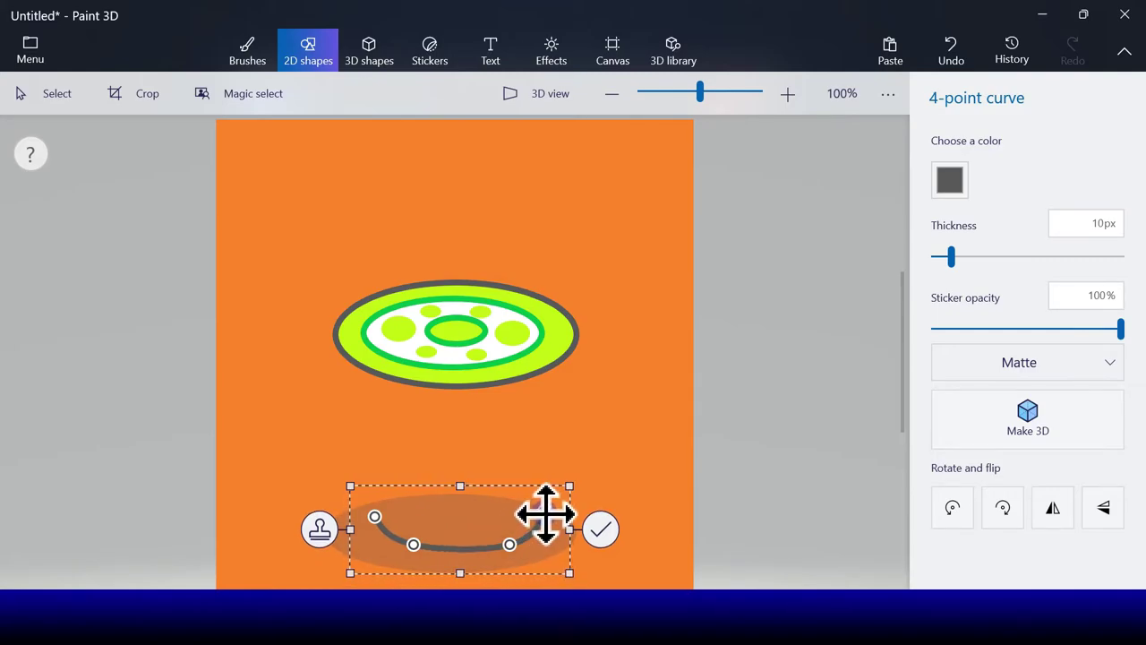
left_click_drag(547, 513, 541, 510)
left_click_drag(463, 514, 461, 521)
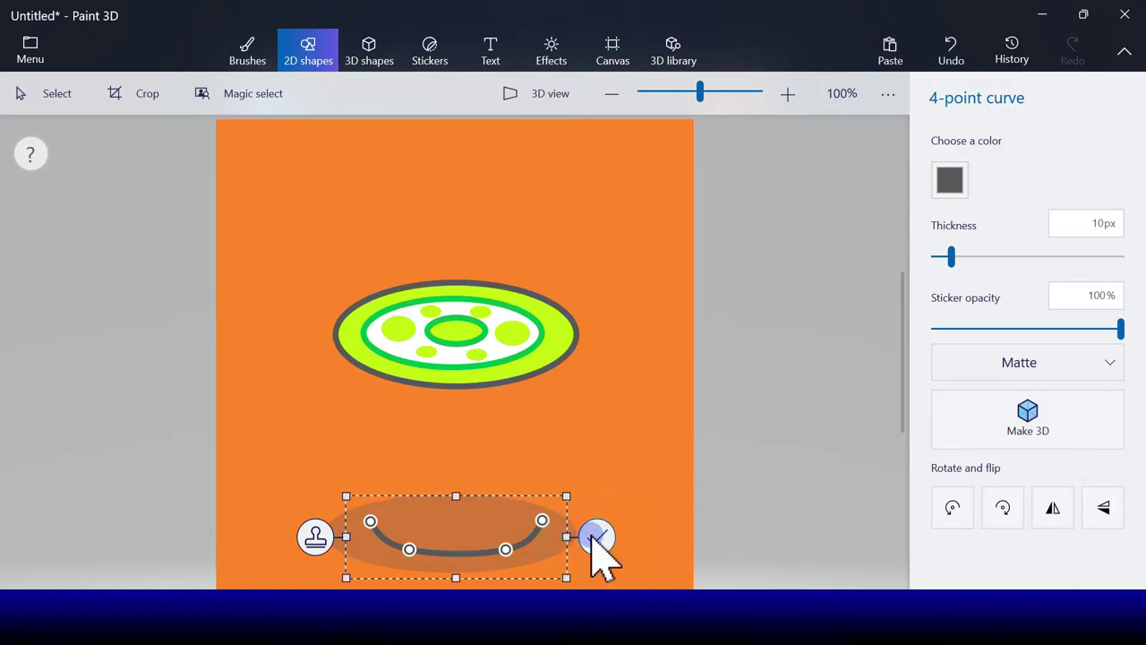
left_click(598, 538)
Step: Draw two straight dark grey lines joining the lid's left and right edges to the ends of the bottom curve
left_click(950, 167)
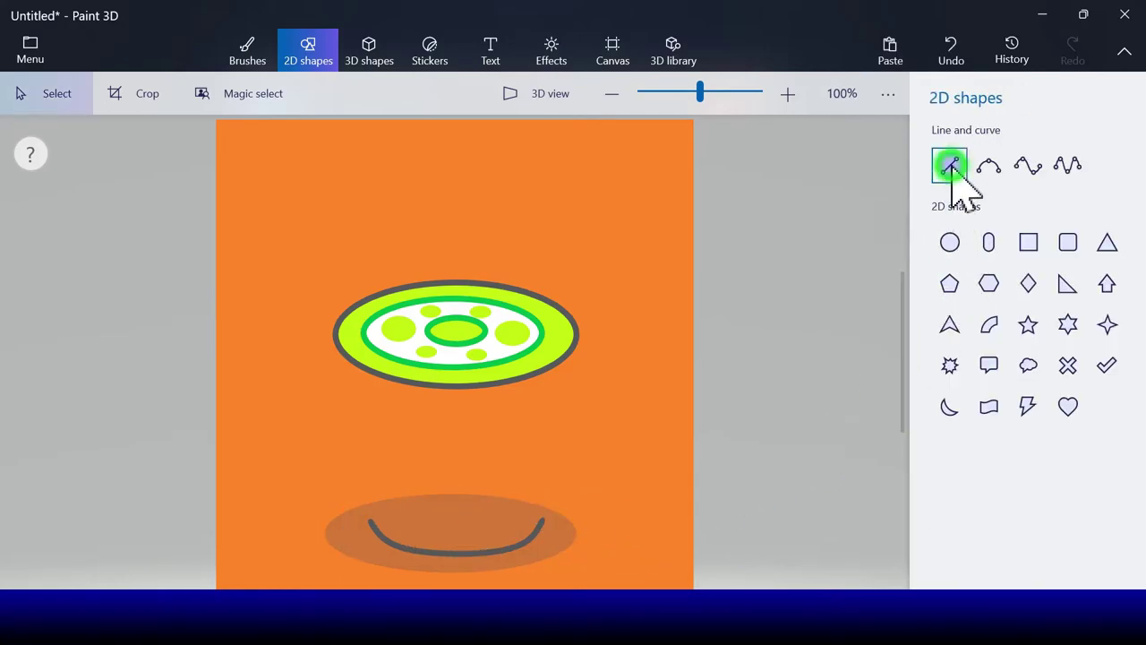
left_click_drag(352, 363, 374, 522)
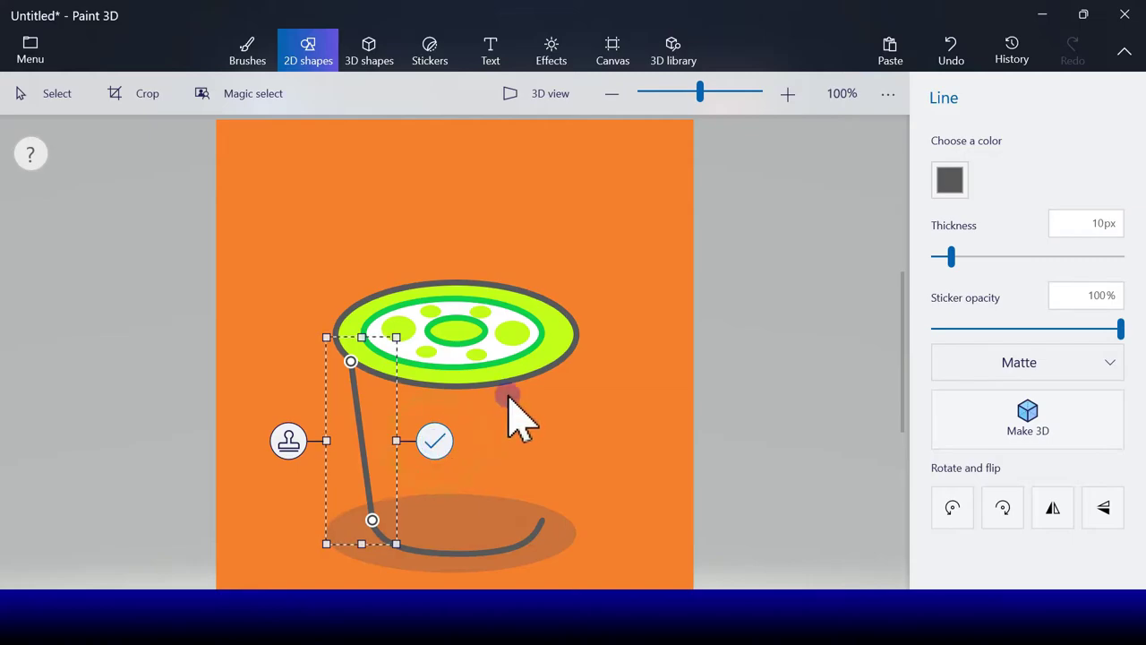
left_click(776, 282)
left_click(949, 165)
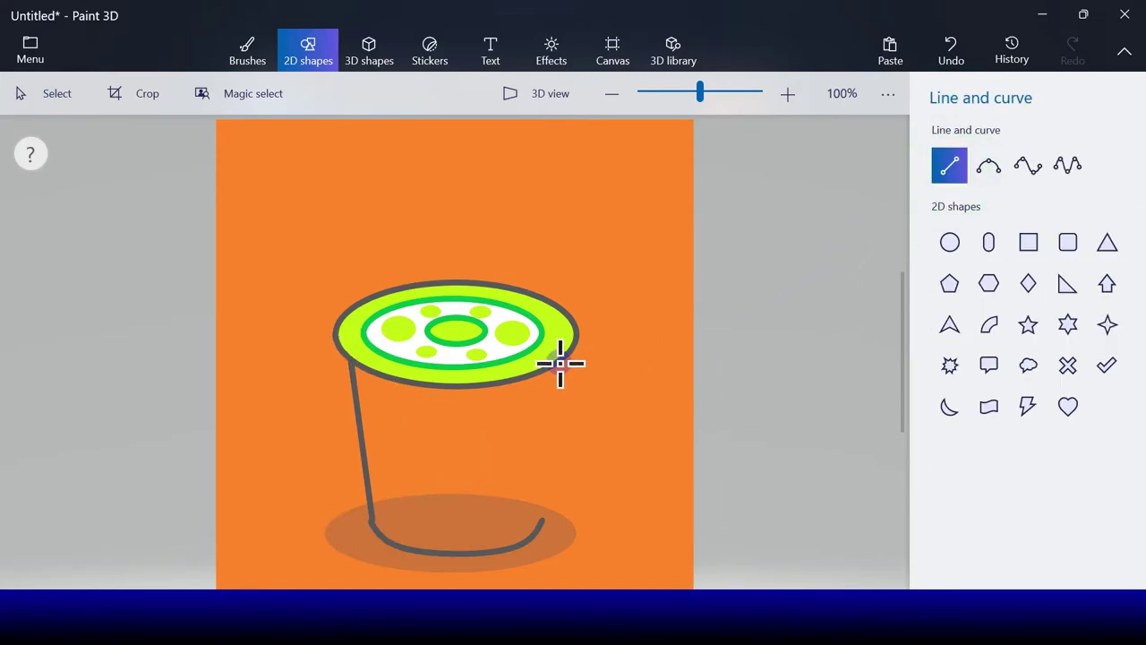
left_click_drag(560, 363, 544, 520)
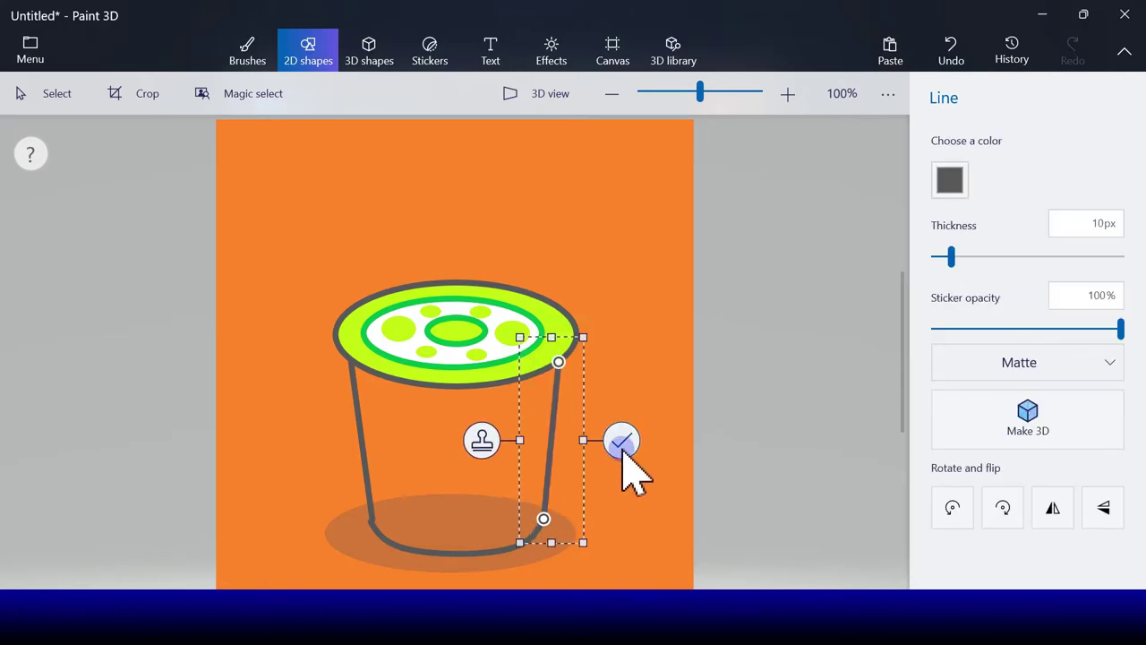
left_click(622, 446)
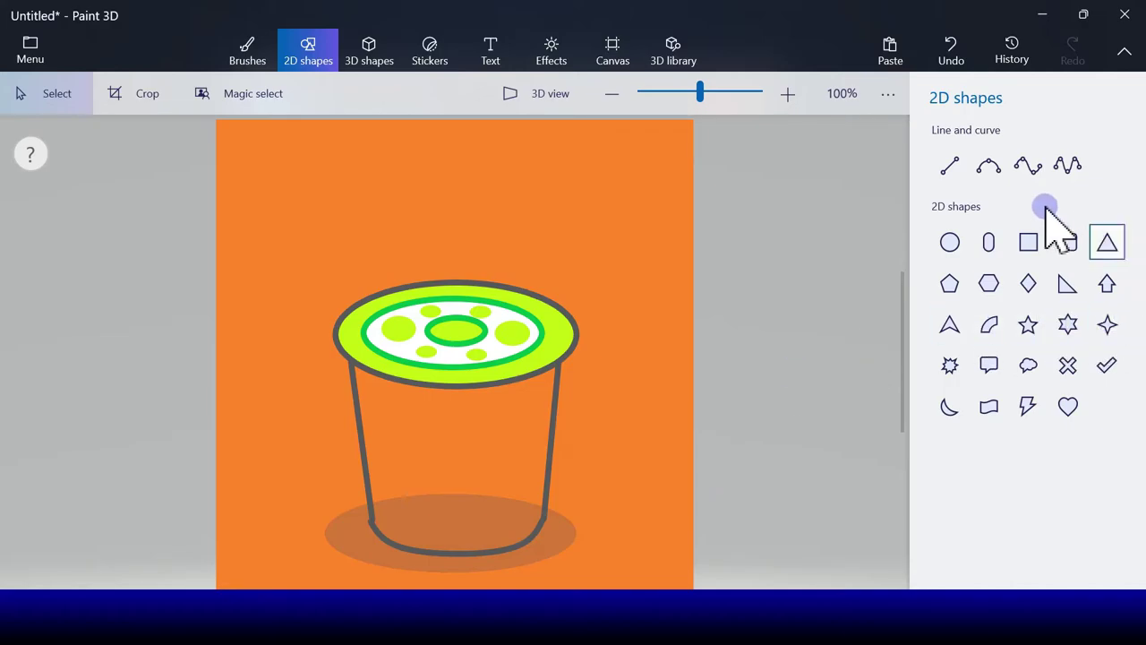
Step: Fill the cup's body between the lid and the bottom curve with white
left_click(1021, 165)
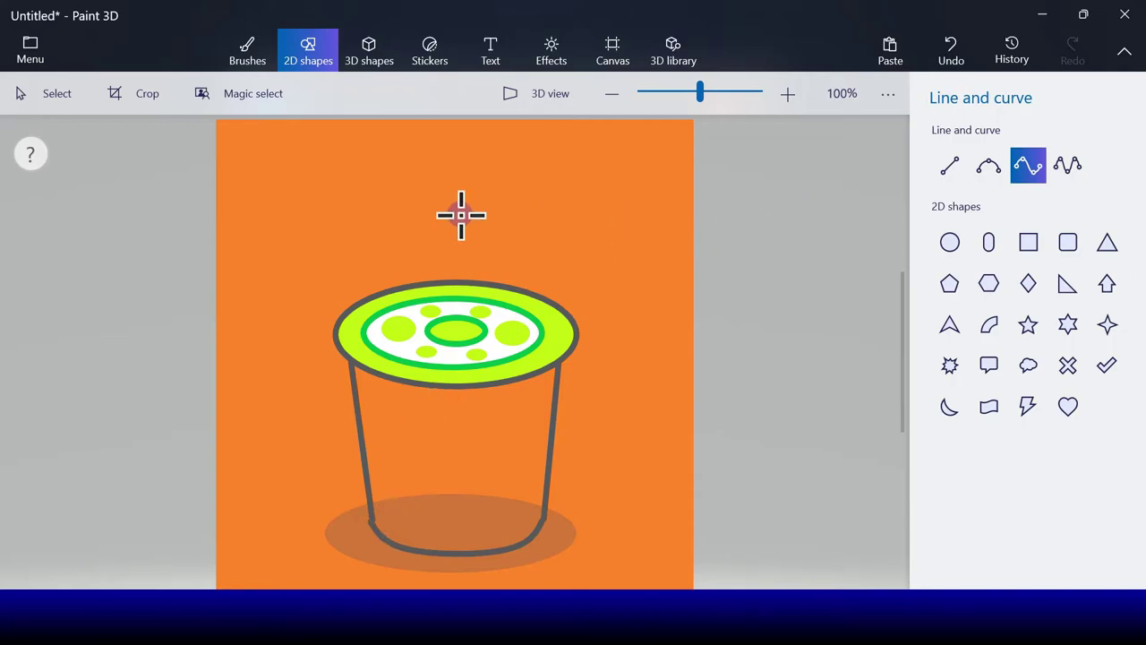
left_click(246, 49)
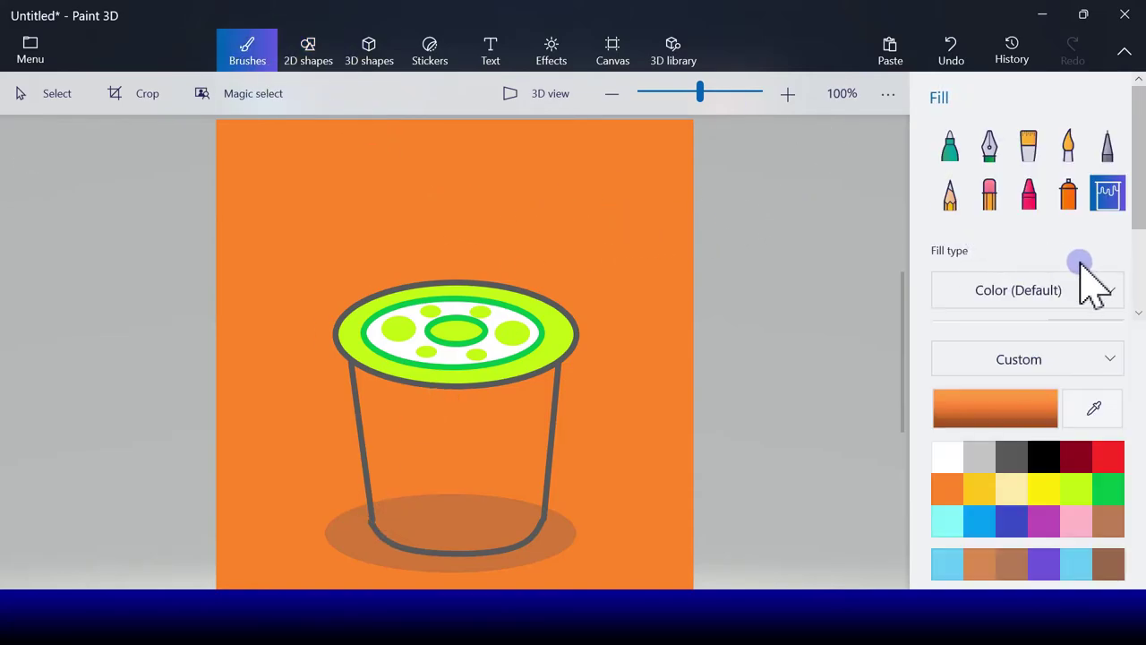
left_click(951, 457)
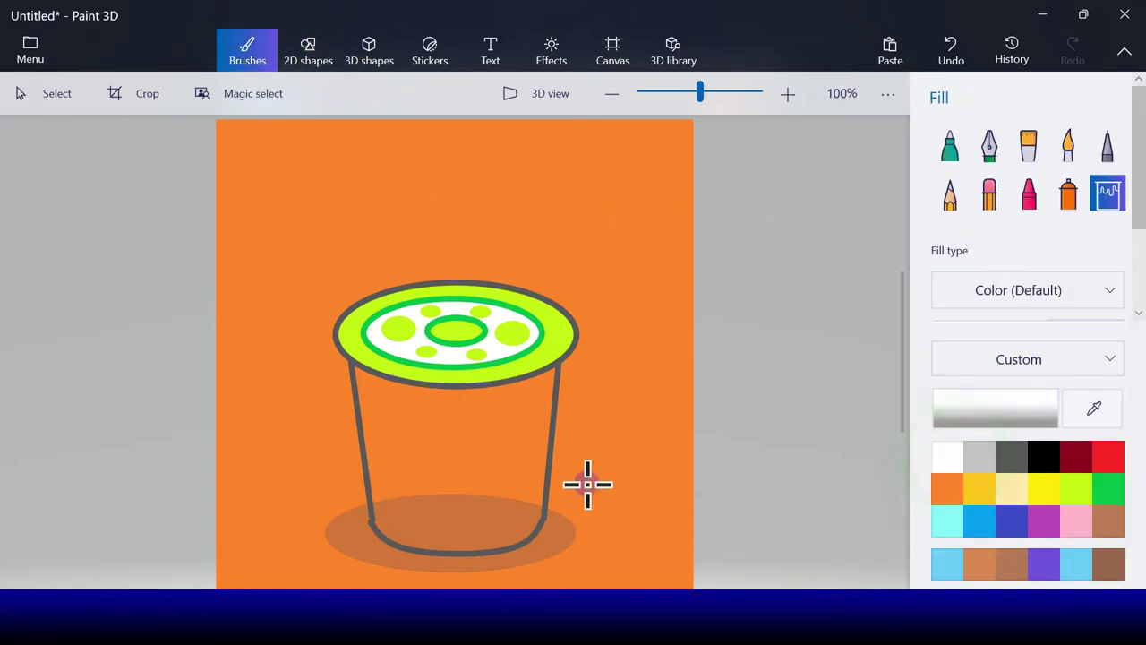
left_click(478, 457)
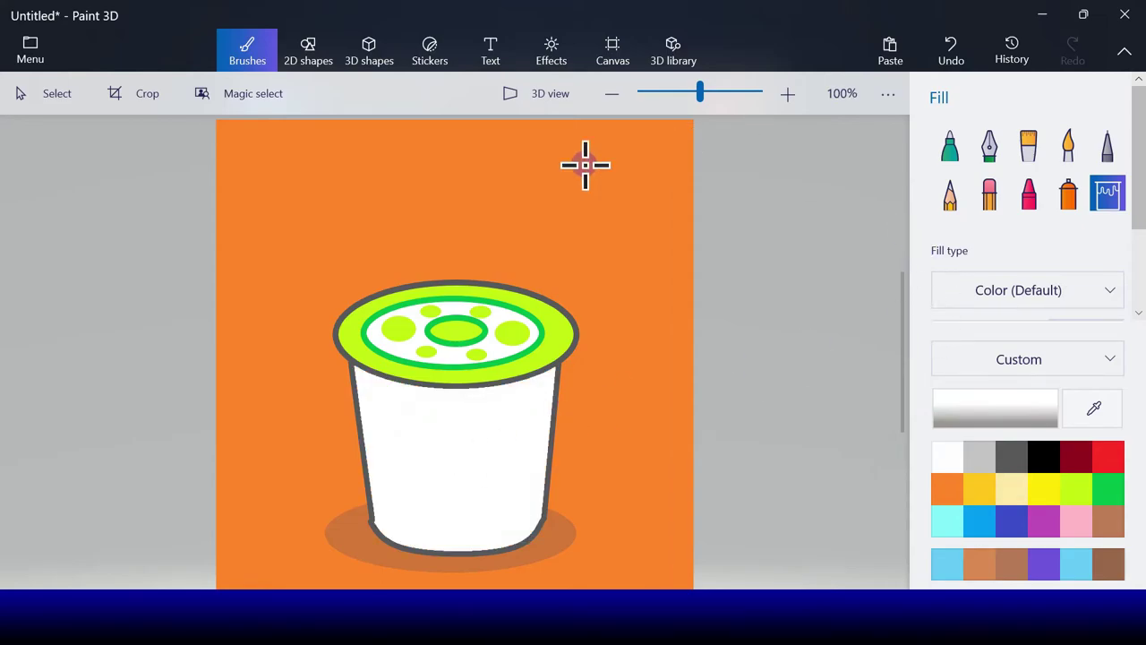
Step: Draw a green 4-point curve just inside the cup's bottom, bend it into a shallow U parallel to the outline and commit it
left_click(300, 62)
left_click(1026, 163)
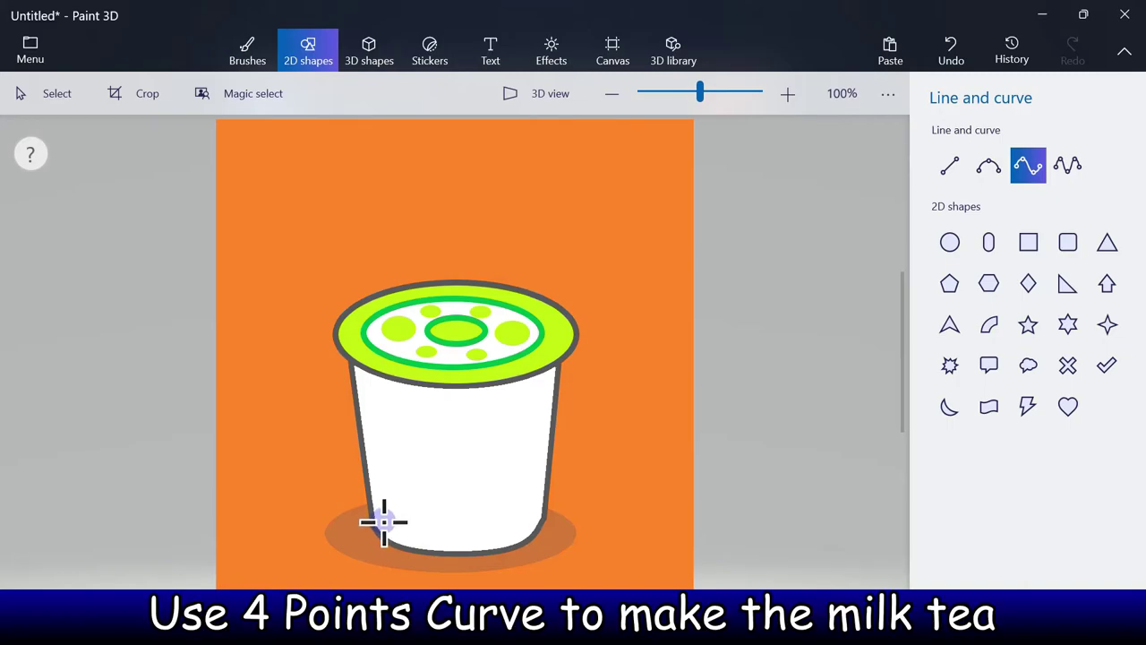
mouse_move(384, 519)
left_mouse_down()
mouse_move(499, 511)
mouse_move(531, 521)
left_mouse_up()
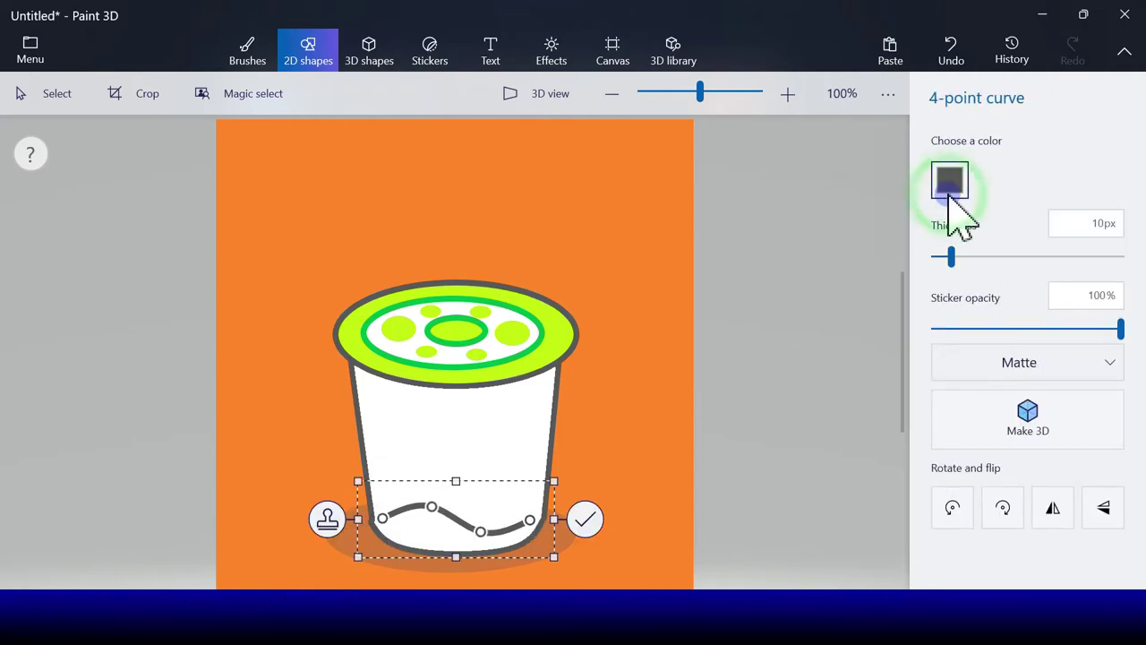
left_click(949, 181)
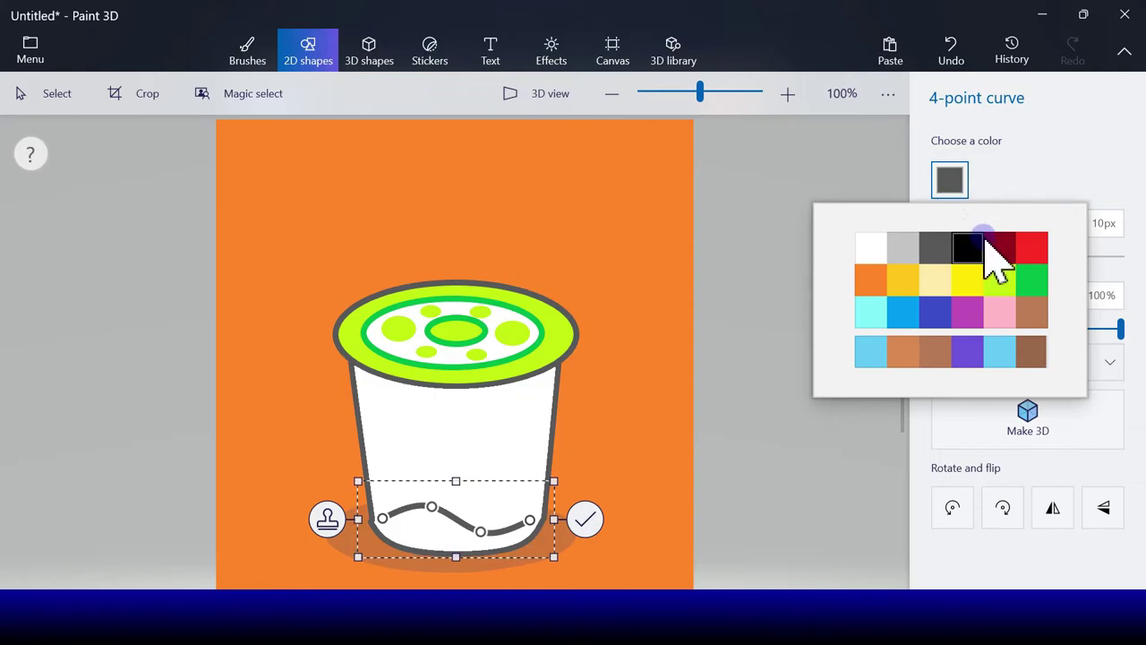
left_click(1035, 274)
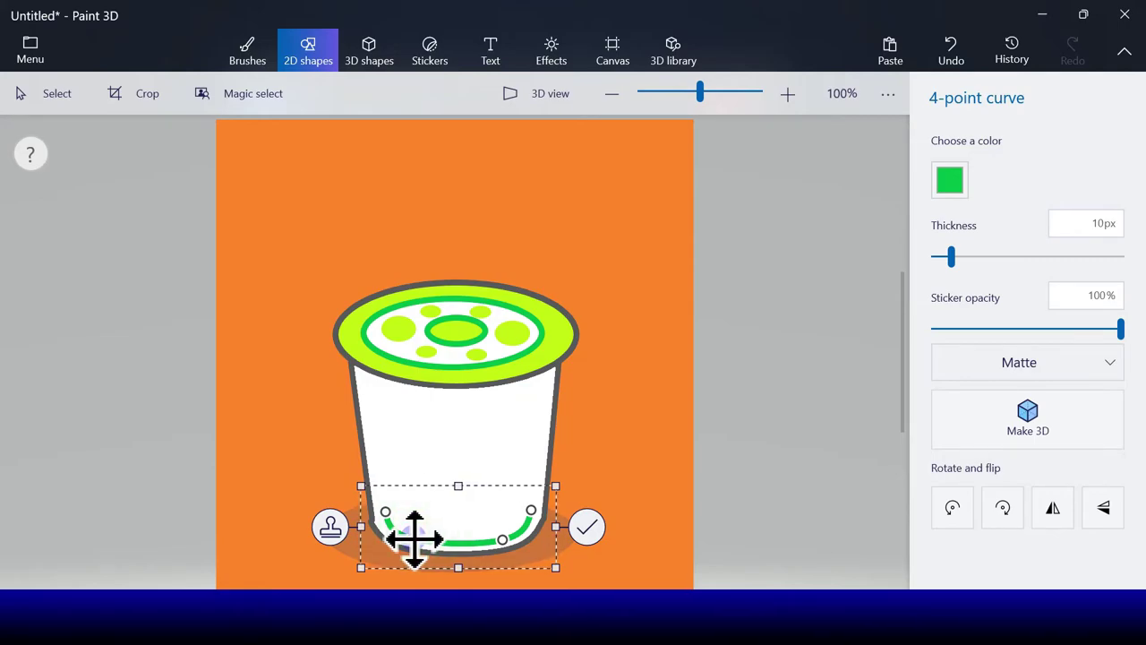
left_click(586, 548)
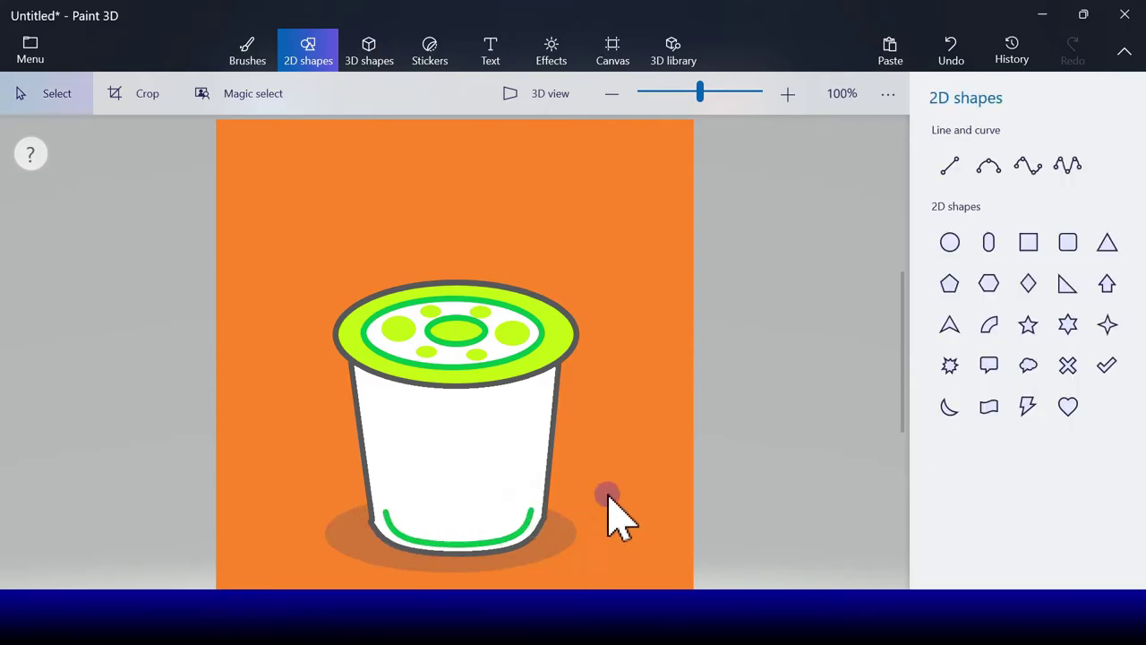
Step: Draw two straight green lines from the ends of the green curve up along the inside of the cup's left and right walls
left_click(953, 170)
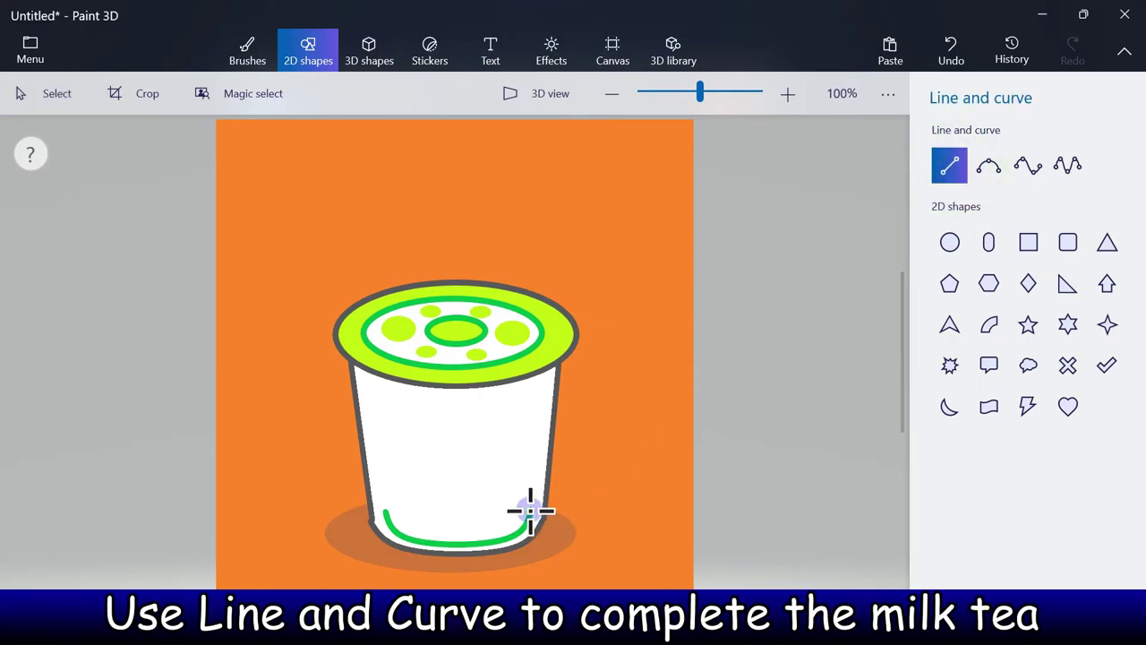
mouse_move(532, 518)
left_mouse_down()
mouse_move(525, 435)
mouse_move(545, 401)
left_mouse_up()
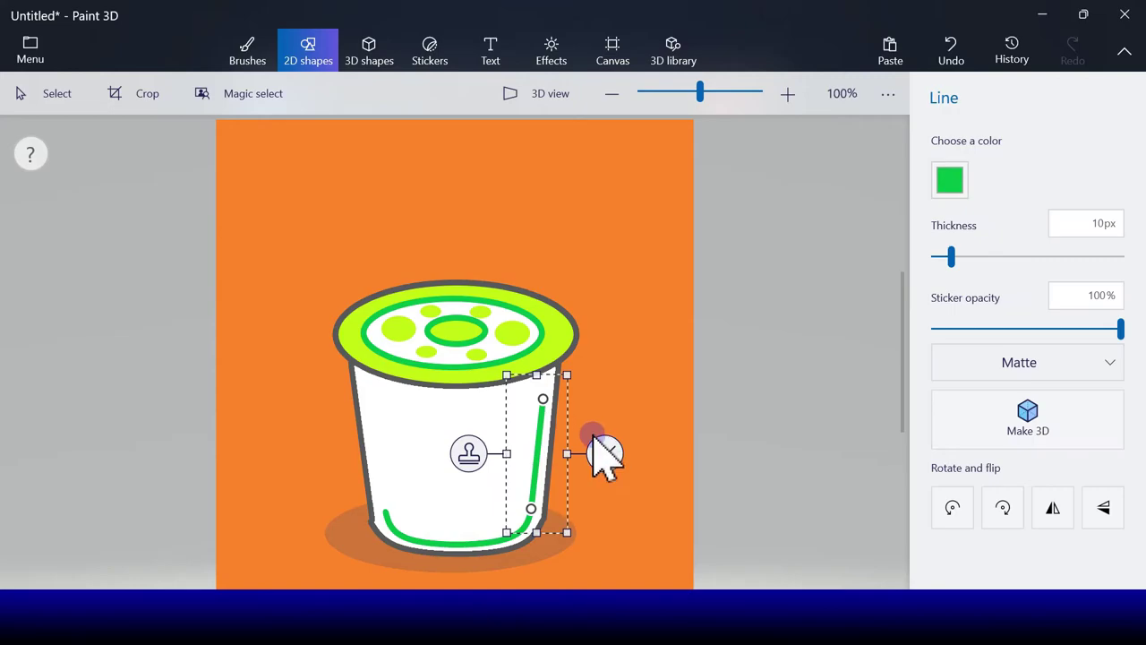
left_click(883, 290)
left_click(951, 168)
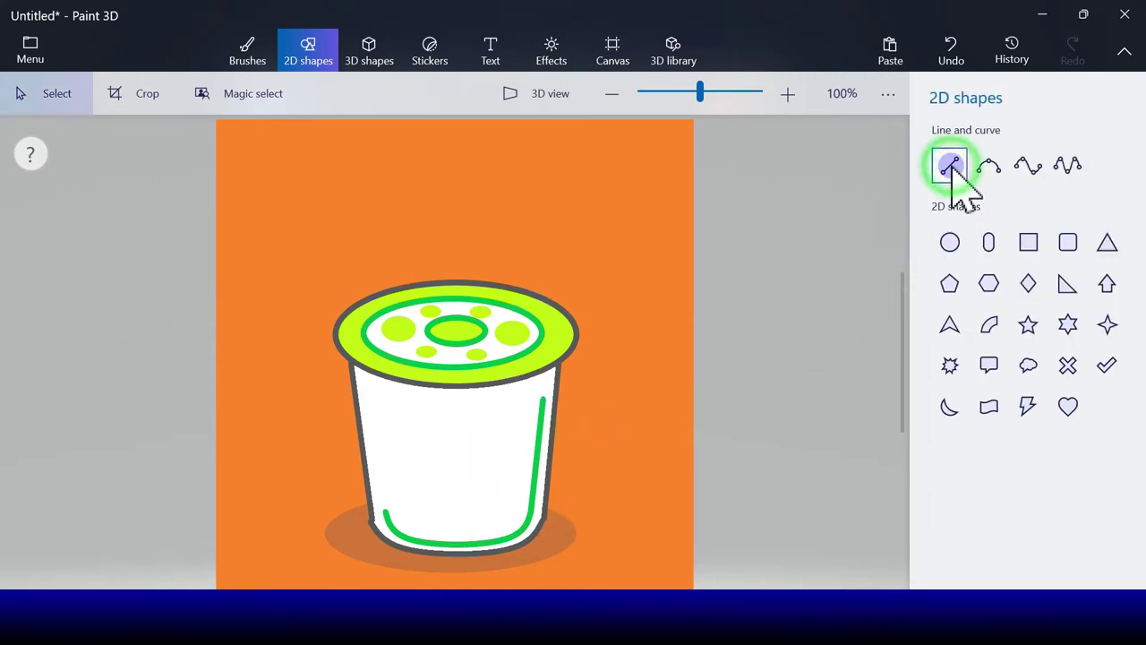
left_click(951, 165)
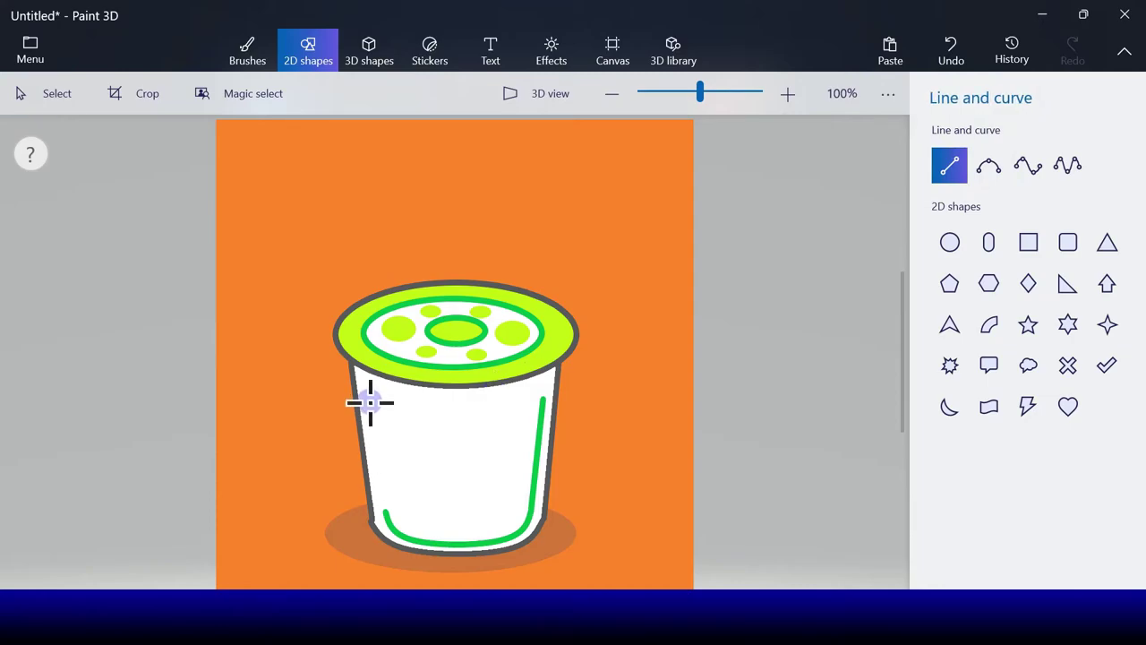
left_click_drag(367, 400, 385, 515)
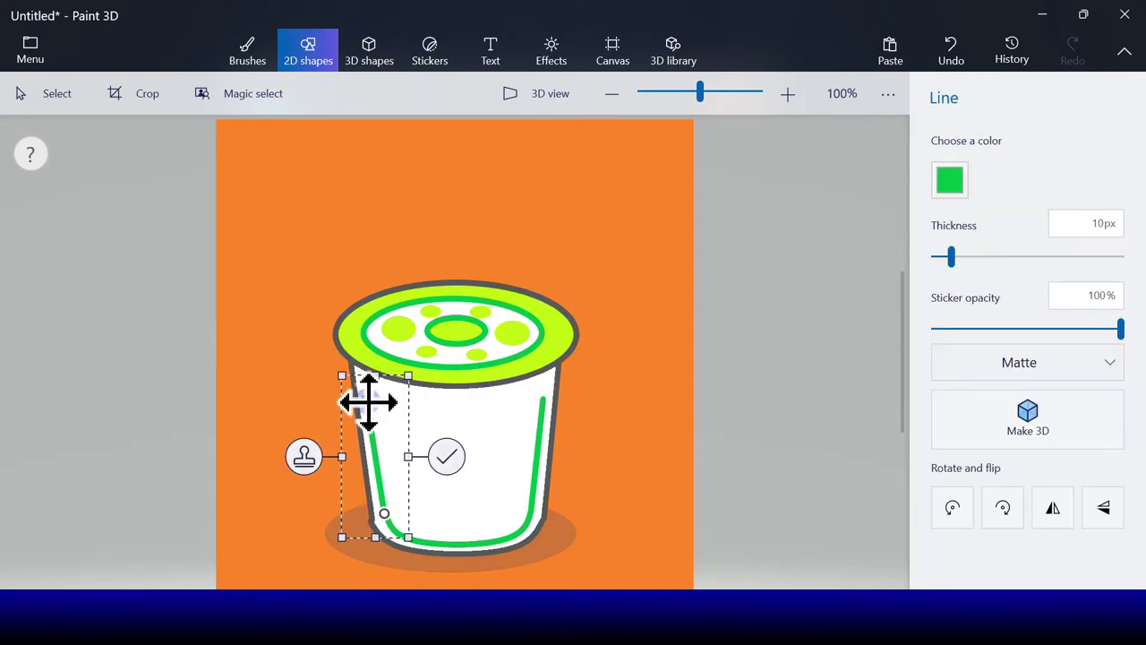
left_click_drag(368, 402, 367, 393)
left_click(446, 457)
Step: Draw a green 3-point curve joining the left green line's upper end to the lid's lower edge
left_click(989, 167)
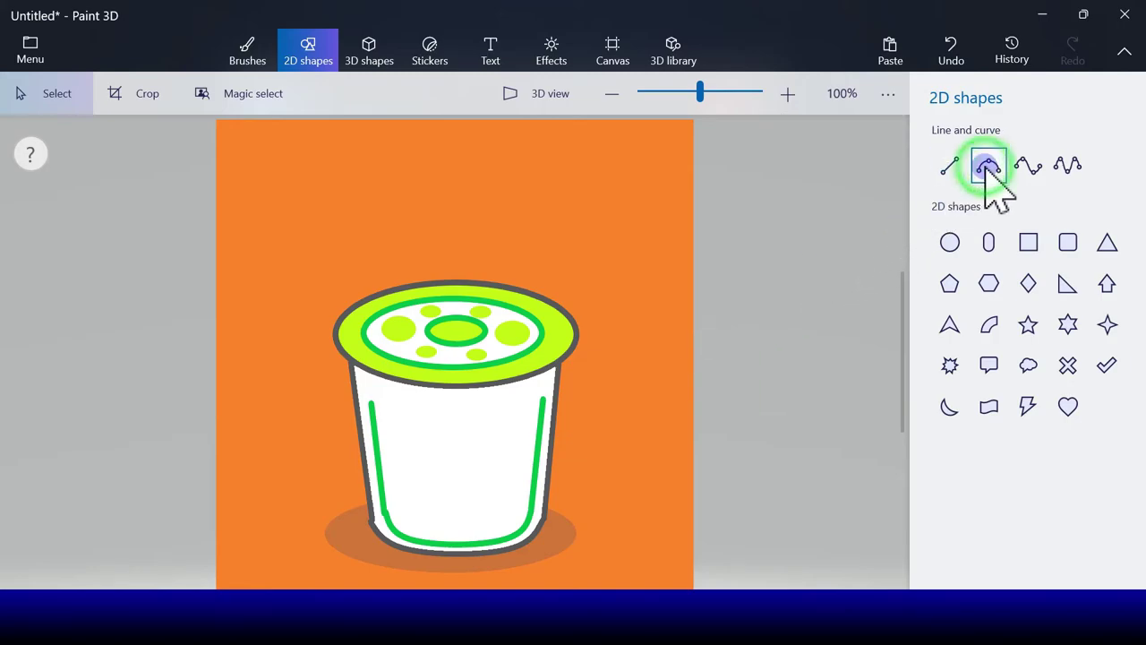
left_click(372, 403)
mouse_move(371, 403)
left_mouse_down()
mouse_move(374, 376)
mouse_move(385, 379)
left_mouse_up()
left_click(755, 320)
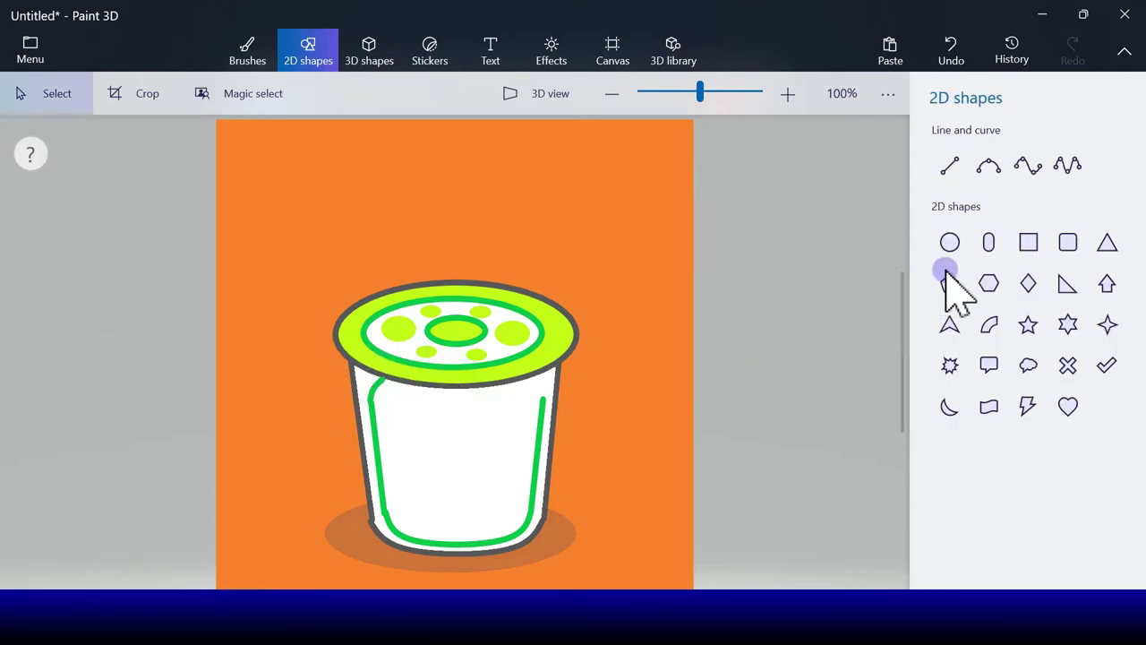
left_click(988, 166)
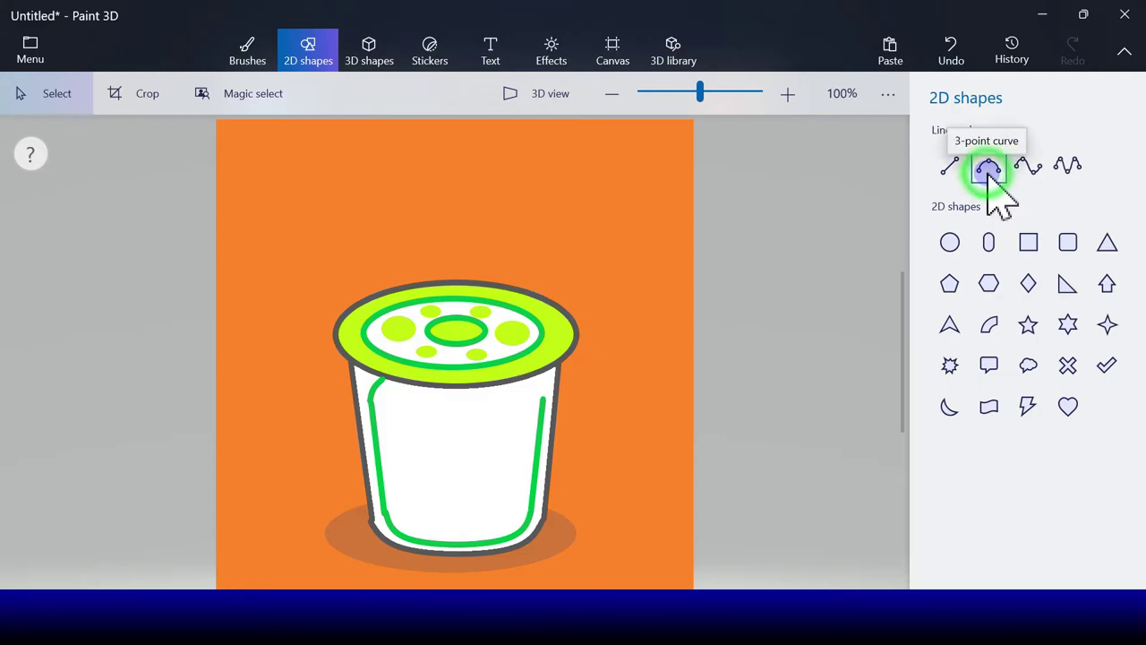
left_click(989, 170)
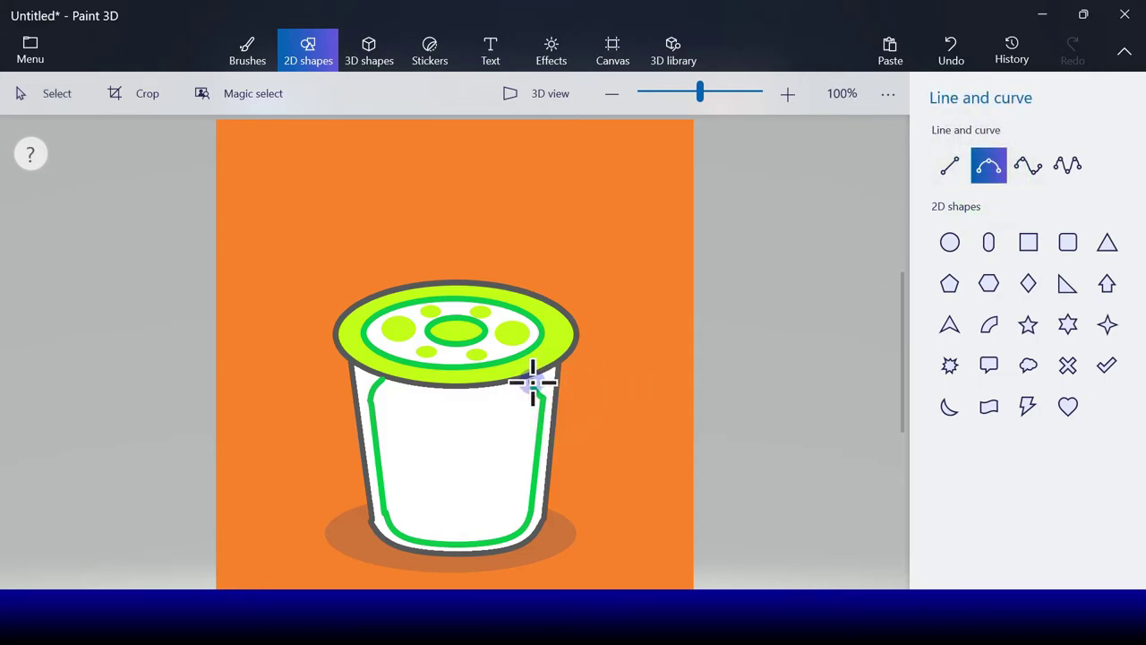
left_click(534, 382)
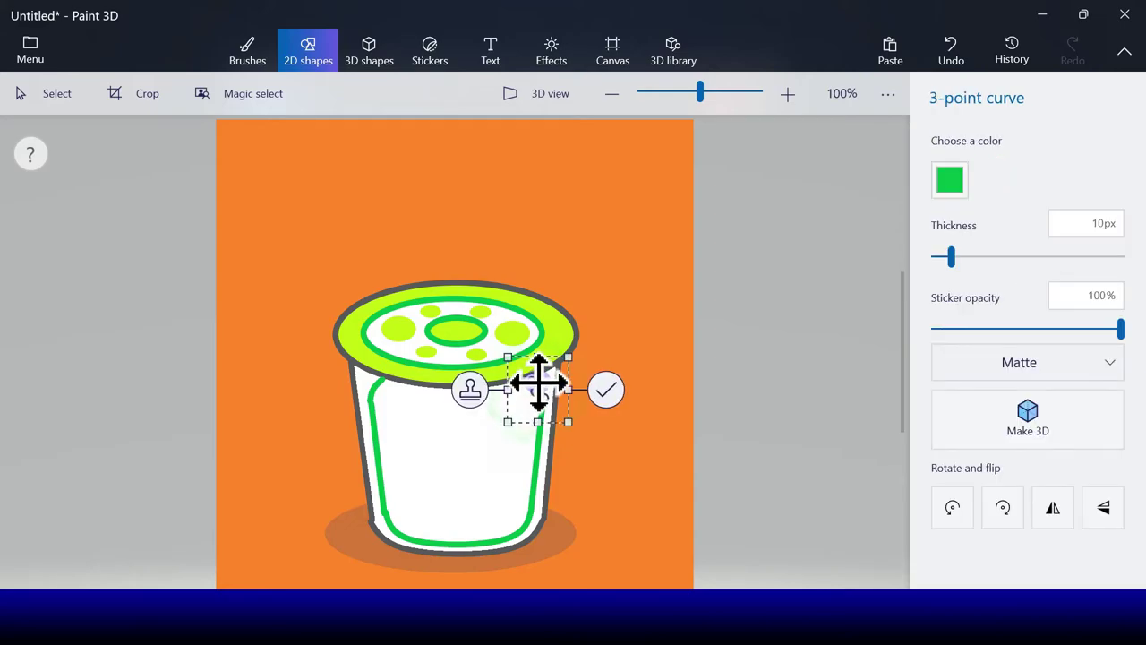
left_click(605, 390)
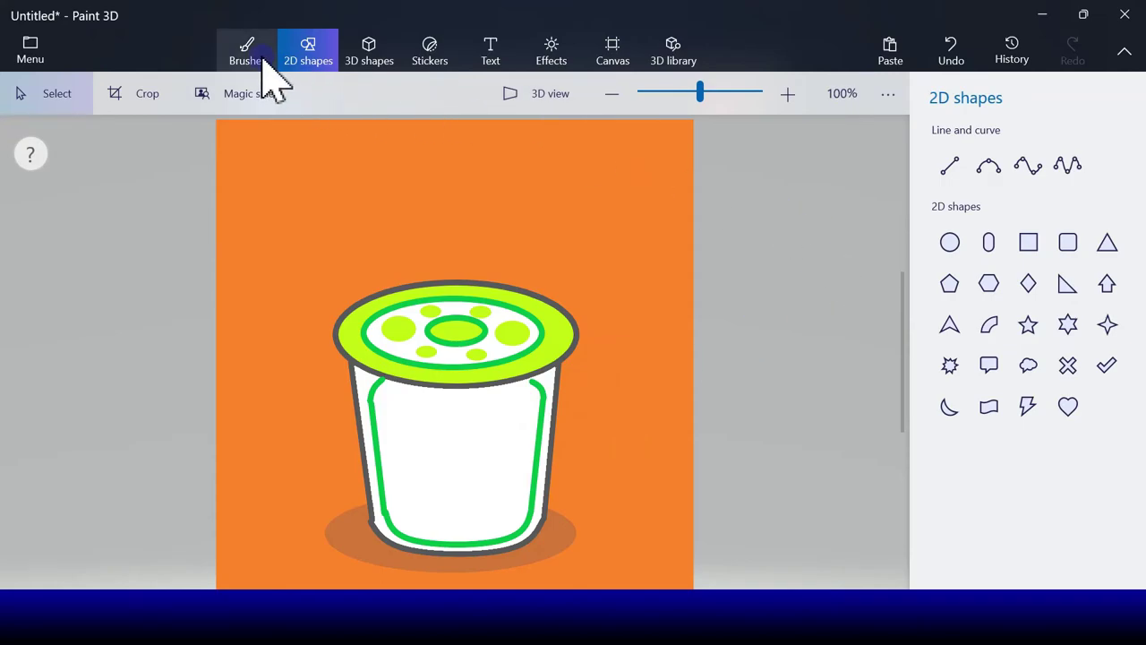
left_click(948, 49)
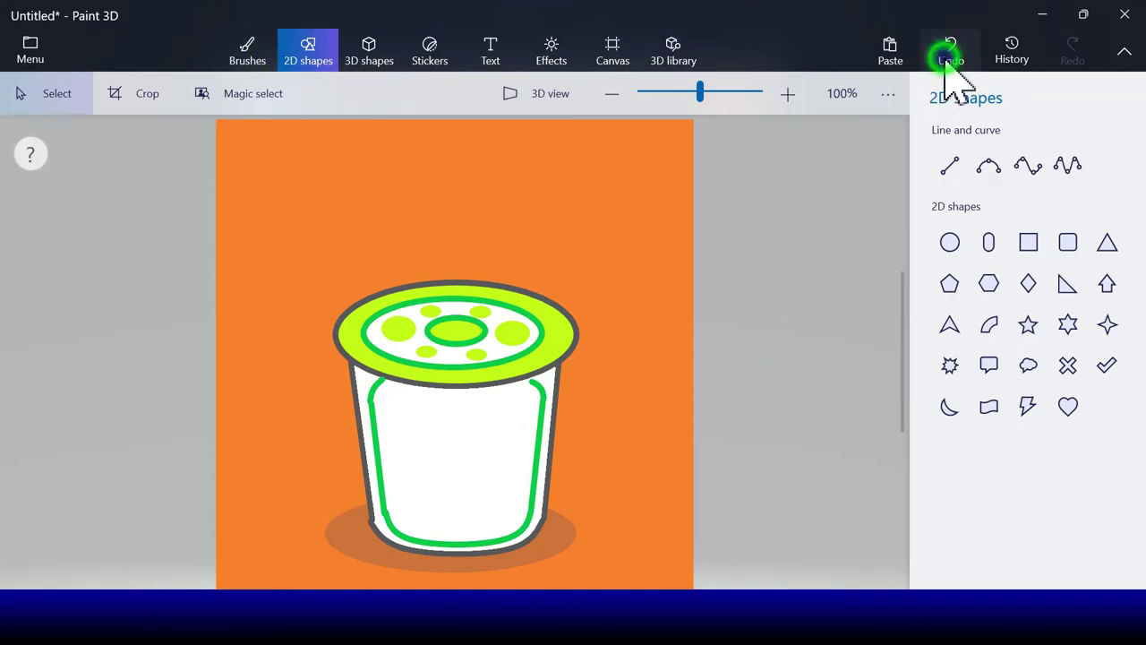
Step: Draw a green 3-point curve joining the right green line's upper end to the lid's lower edge
left_click(989, 165)
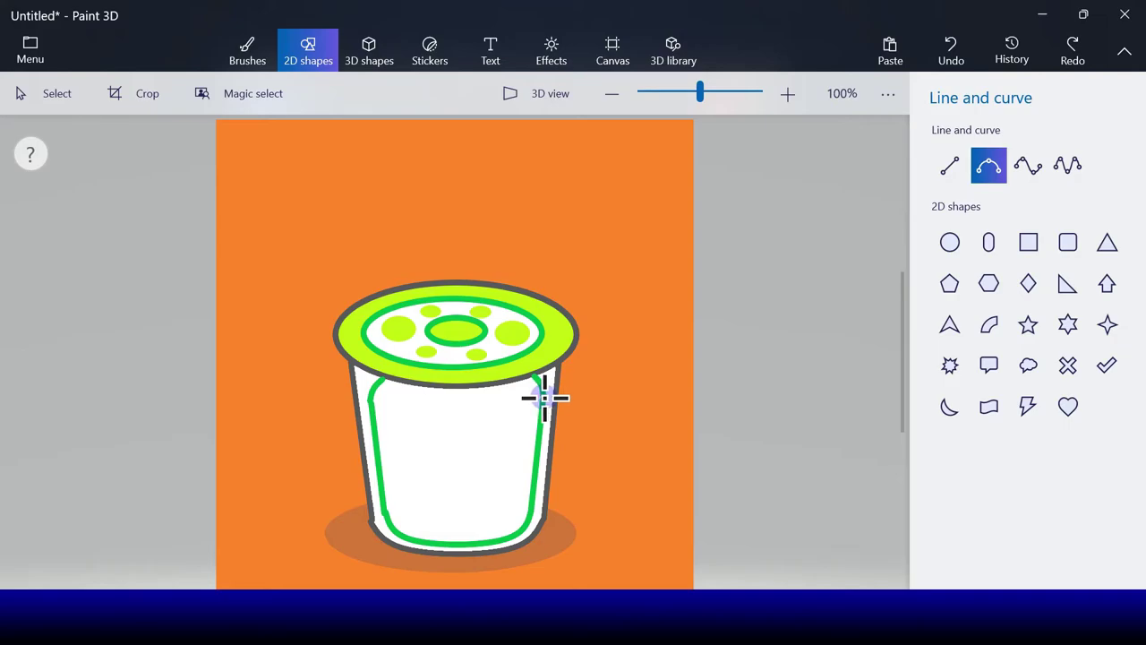
left_click_drag(535, 354, 547, 396)
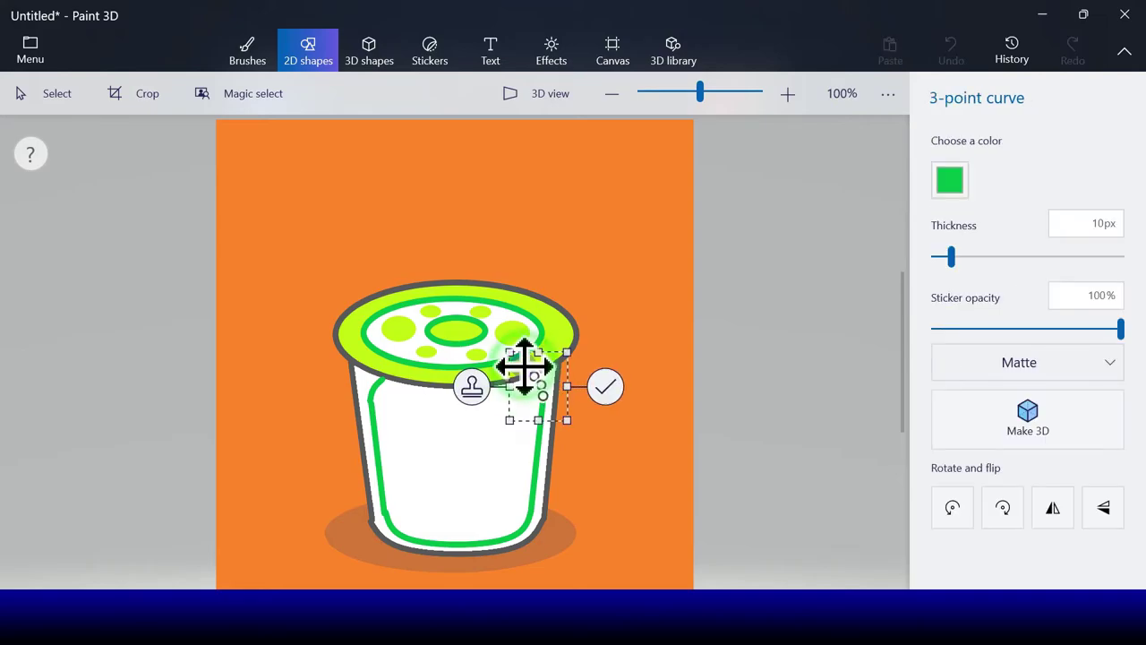
left_click(612, 392)
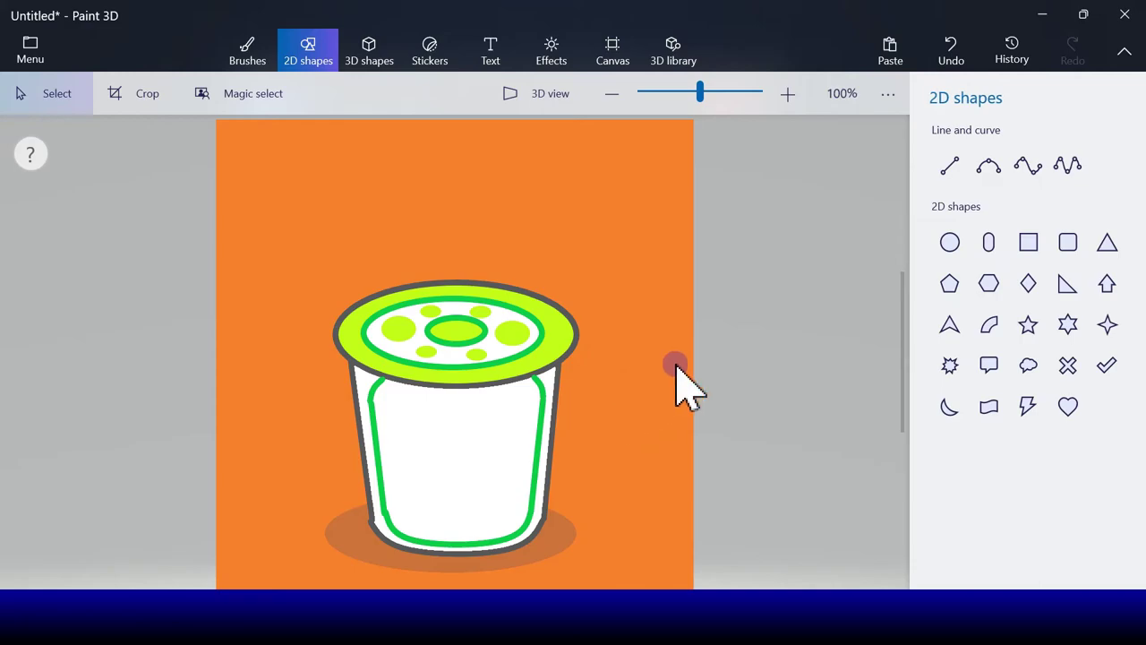
Step: Fill the area enclosed by the green outline on the cup's body with lime green
left_click(249, 54)
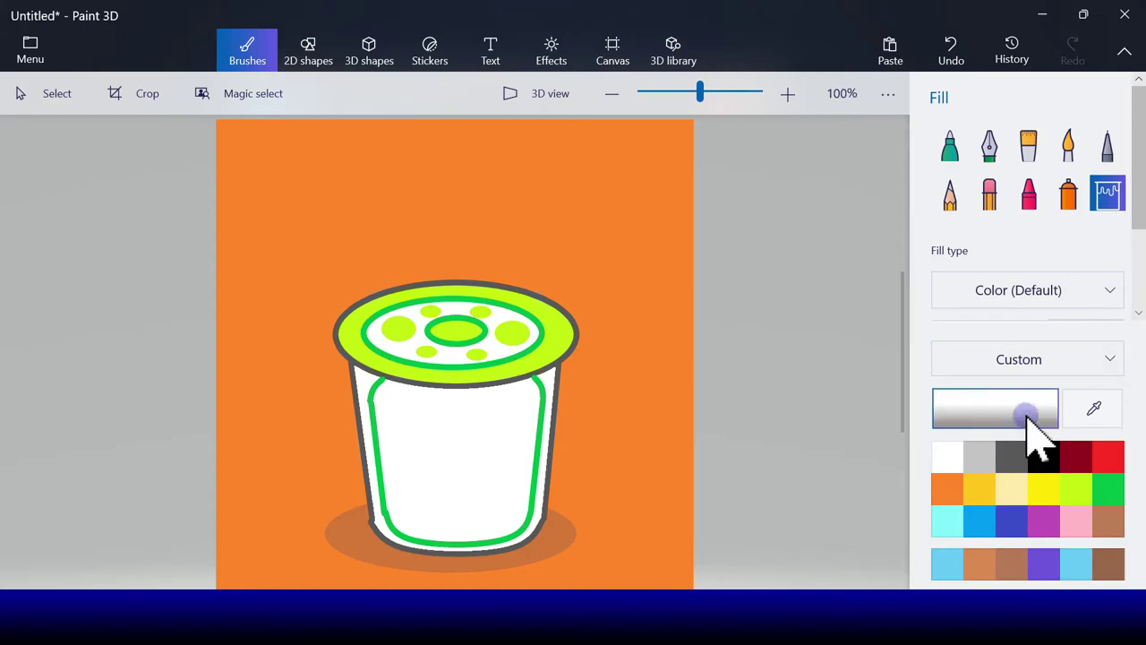
left_click(1080, 487)
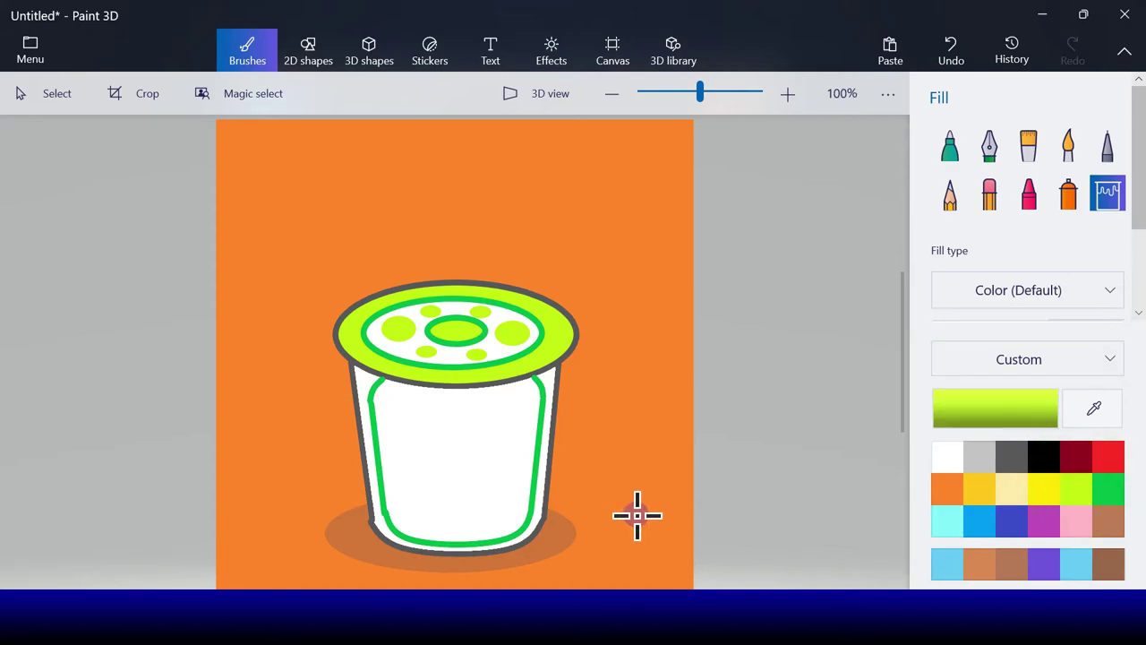
left_click(481, 472)
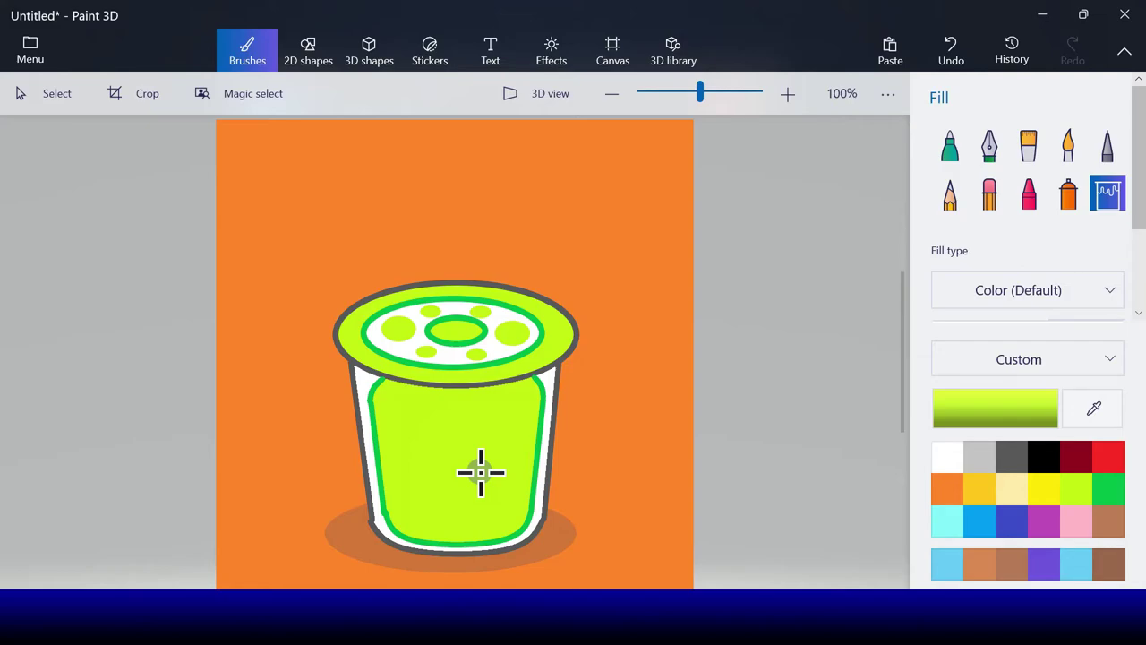
Step: Draw a small circle in the left part of the cup's lime area and set its outline thickness to 5 px
left_click(313, 64)
left_click(945, 260)
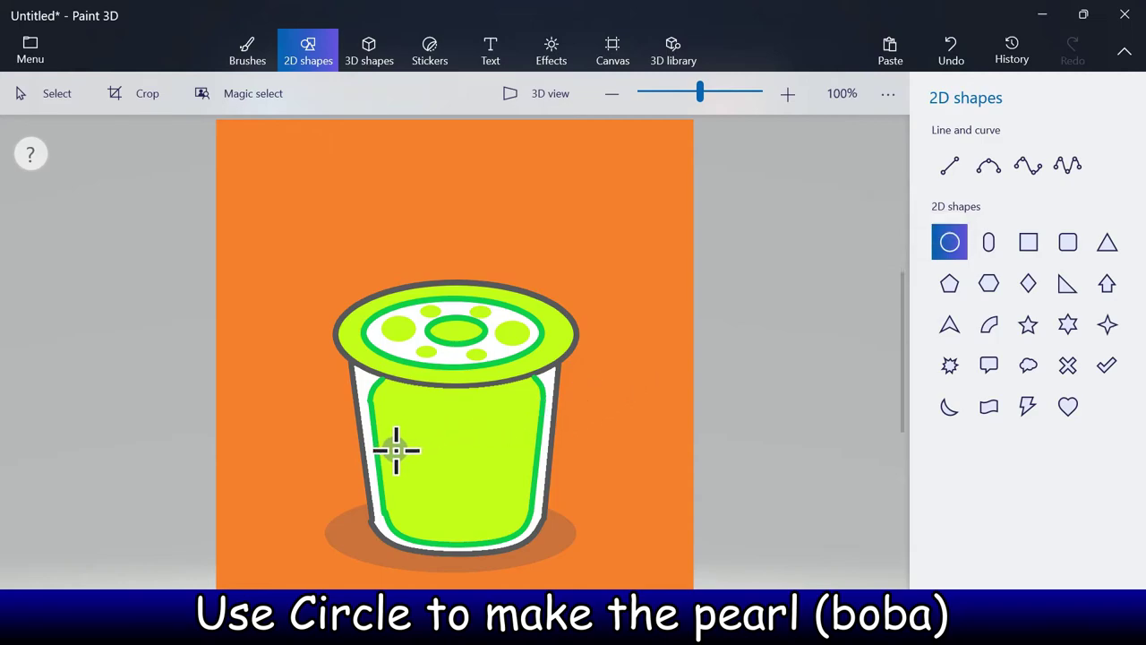
left_click_drag(423, 476, 423, 474)
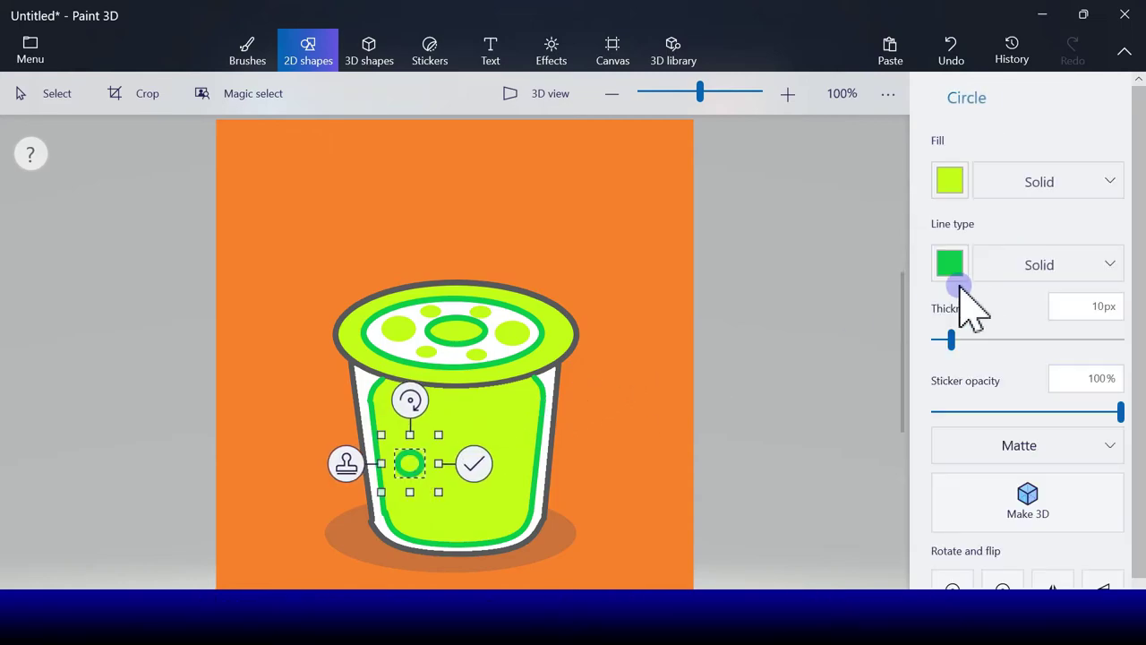
left_click(941, 338)
left_click_drag(942, 338, 943, 340)
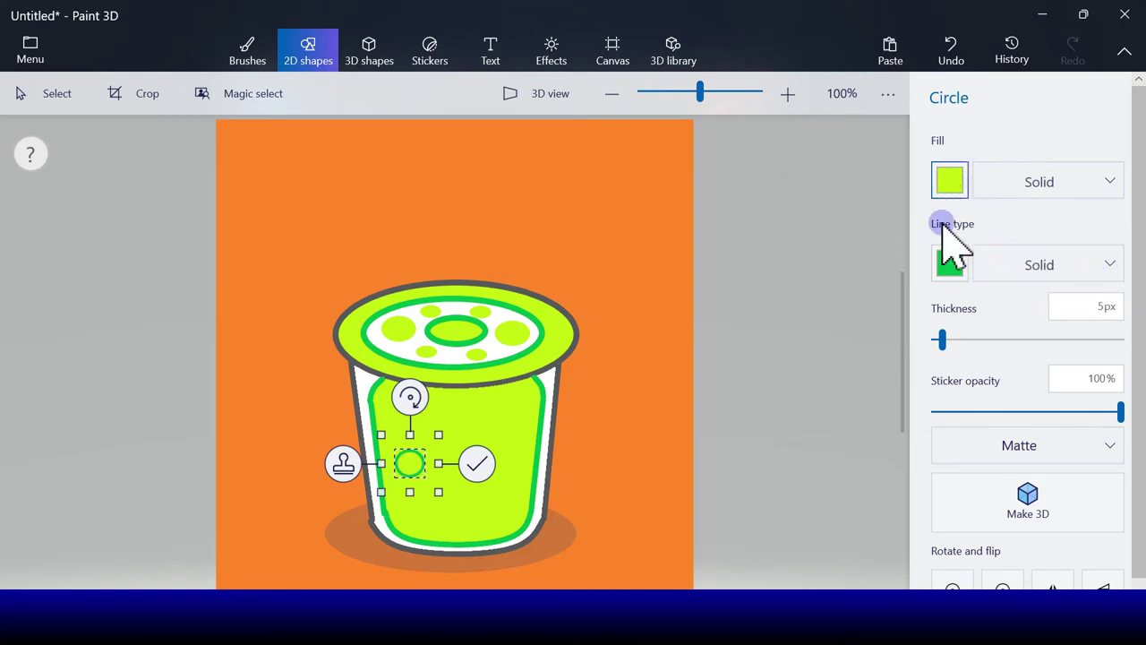
Step: Give the small circle a lime green outline and a brown fill
left_click(949, 264)
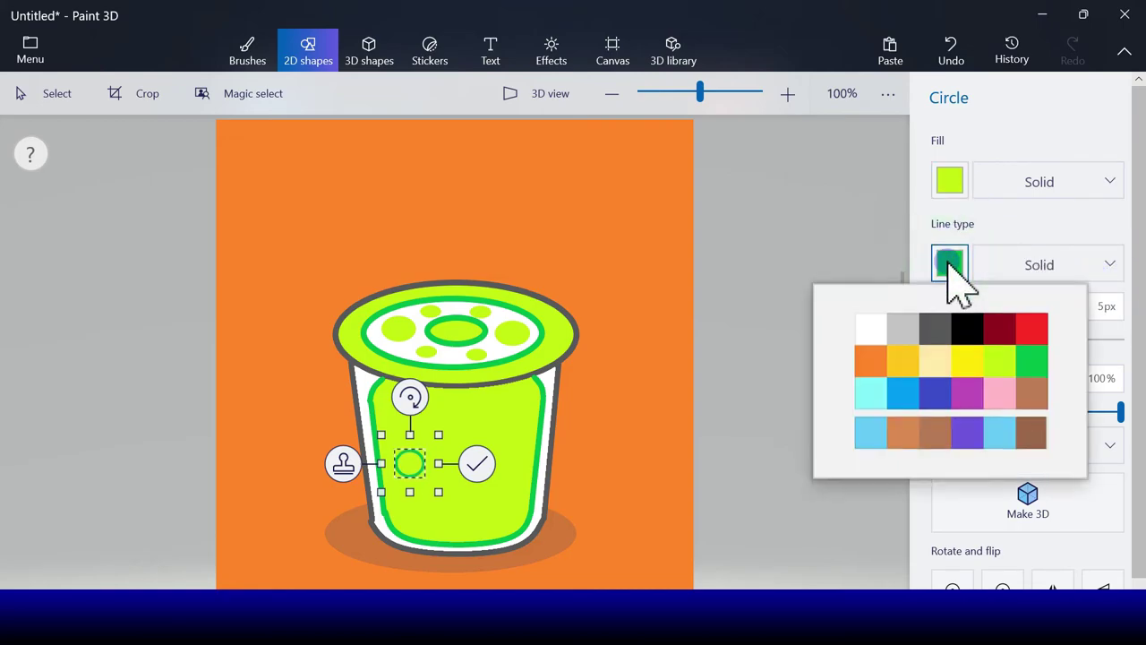
left_click(1001, 365)
left_click(952, 180)
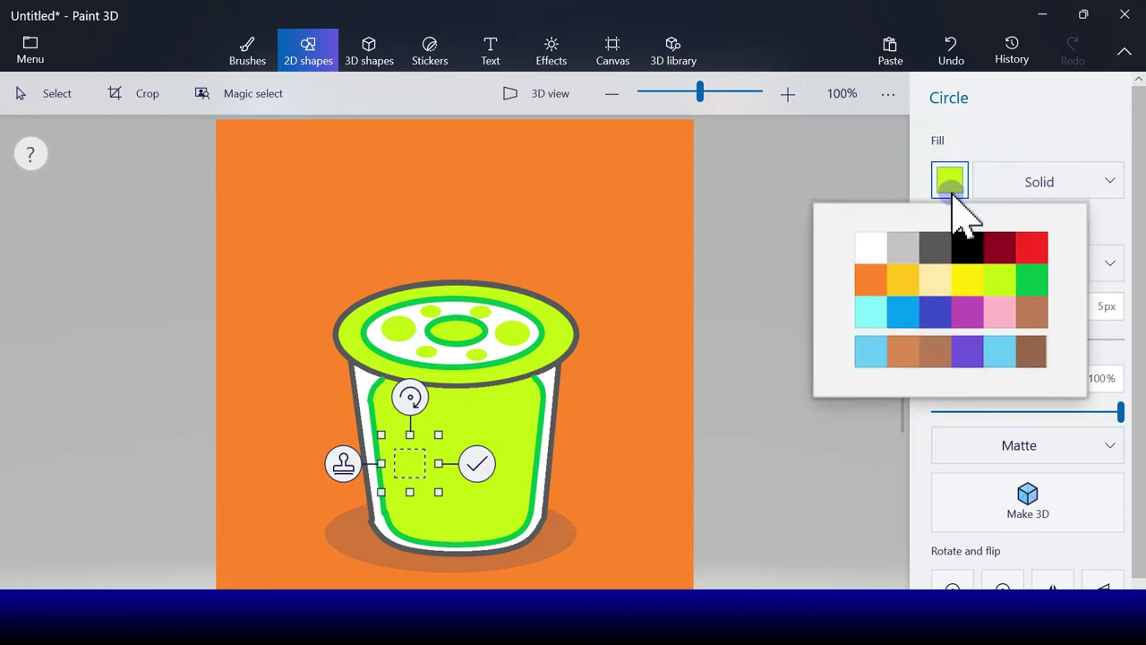
left_click(1028, 315)
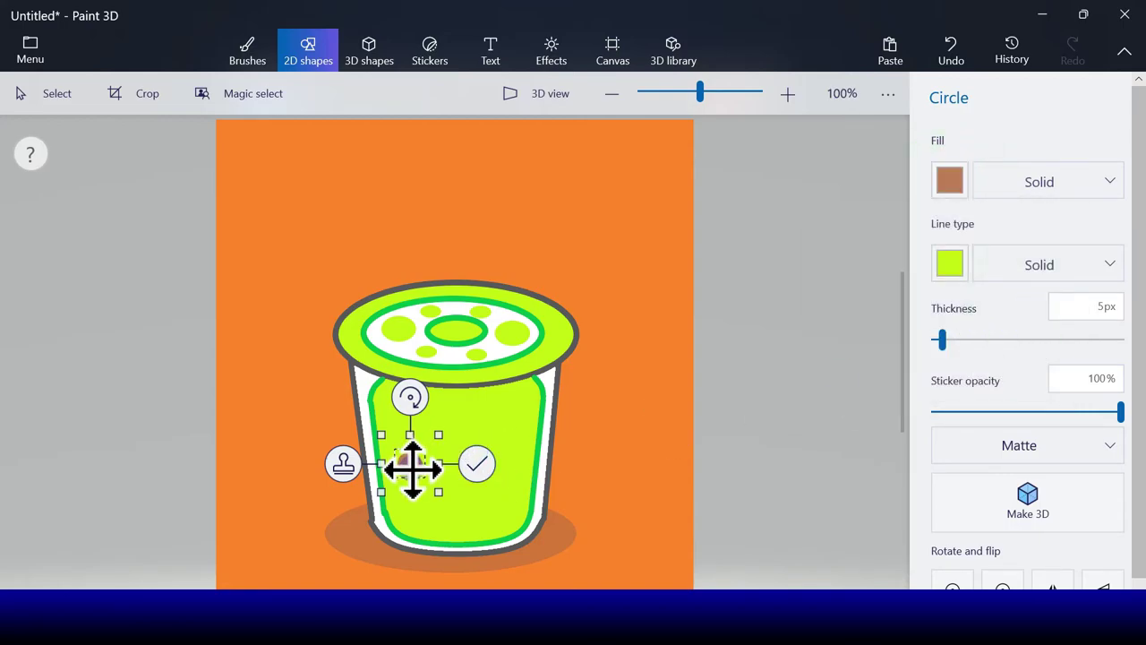
Step: Stamp copies of the brown circle down the left side of the lime area and along its bottom as boba pearls
left_click_drag(409, 465, 443, 467)
left_click(339, 488)
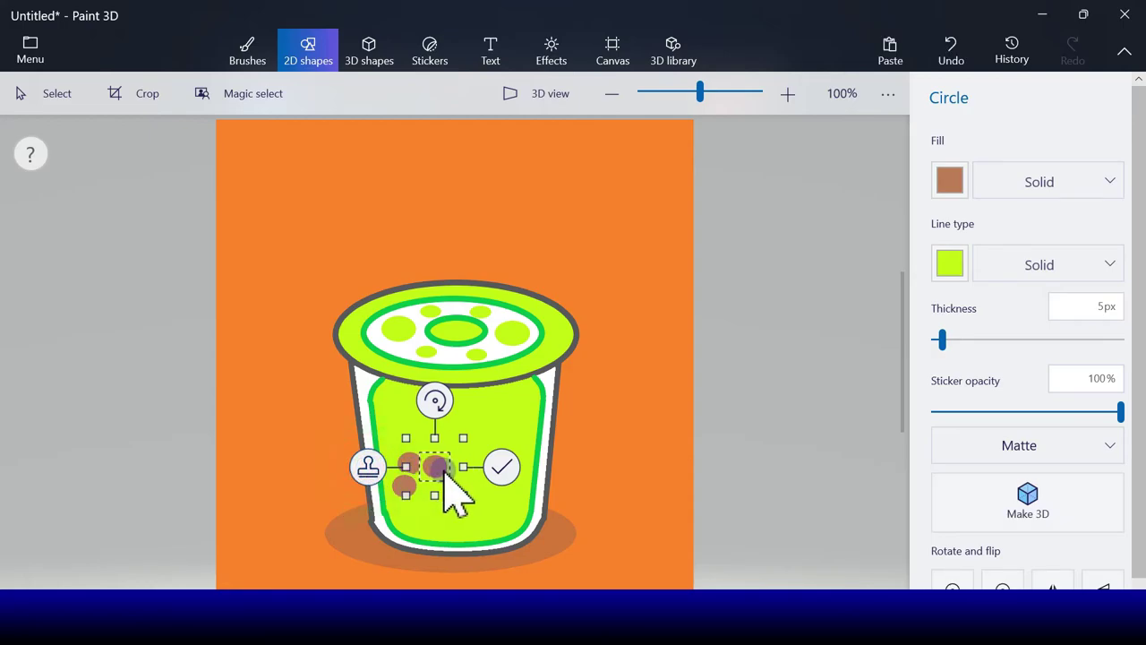
left_click(376, 476)
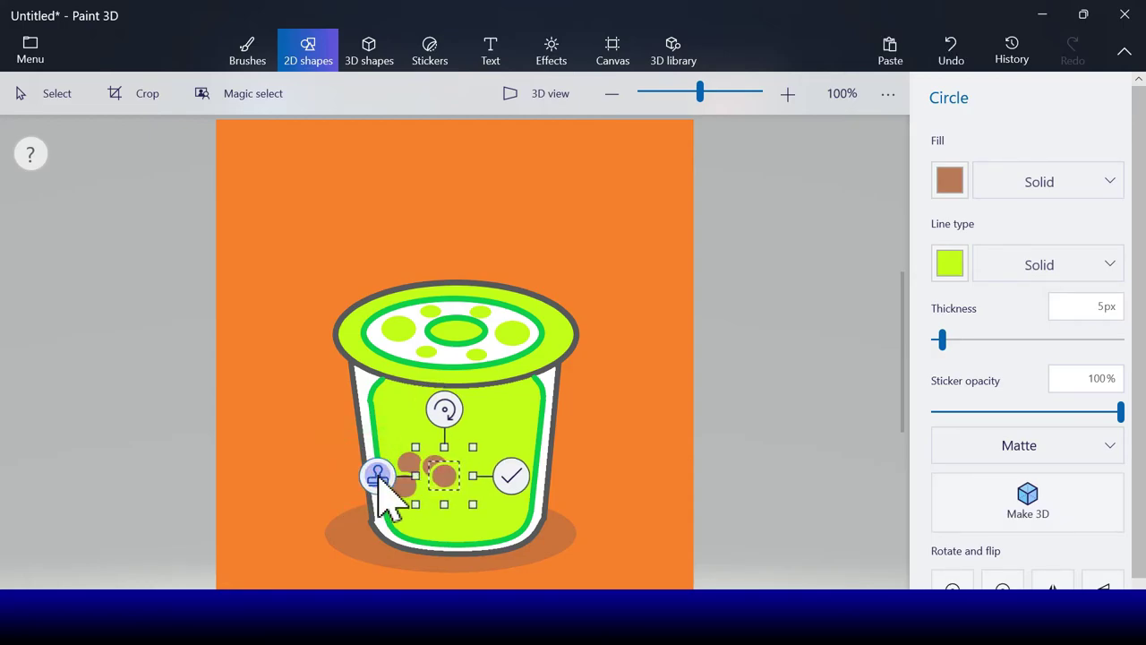
left_click_drag(442, 493, 499, 511)
left_click(345, 514)
left_click(357, 525)
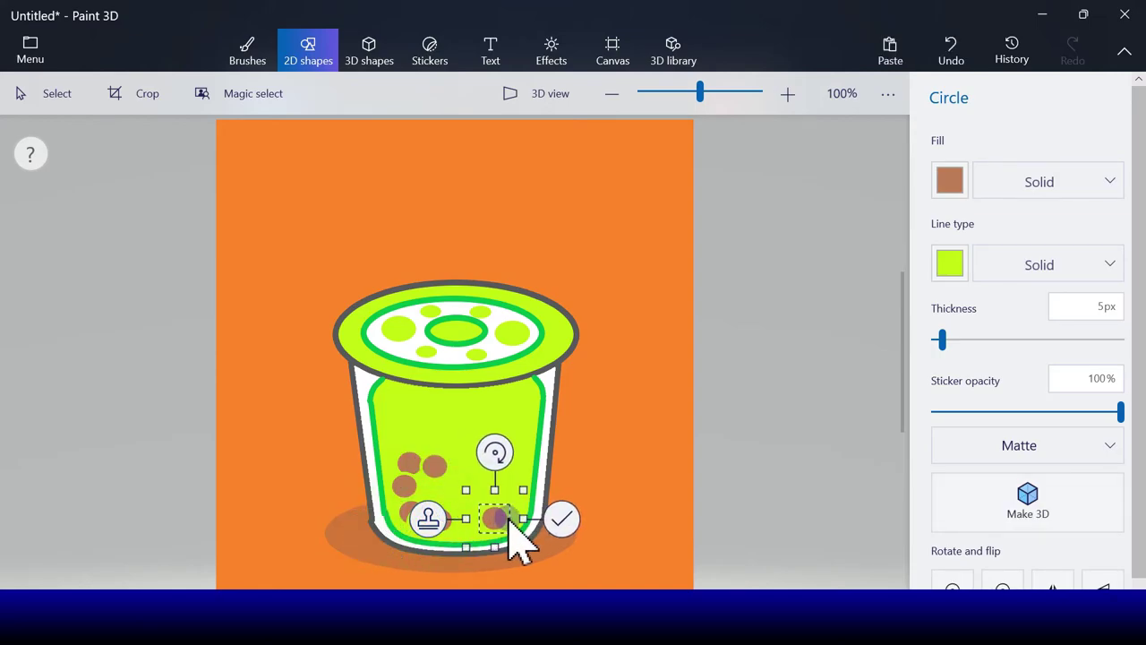
Step: Stamp more brown pearl copies across the right side and middle of the lime area, finishing the boba cluster
left_click(429, 522)
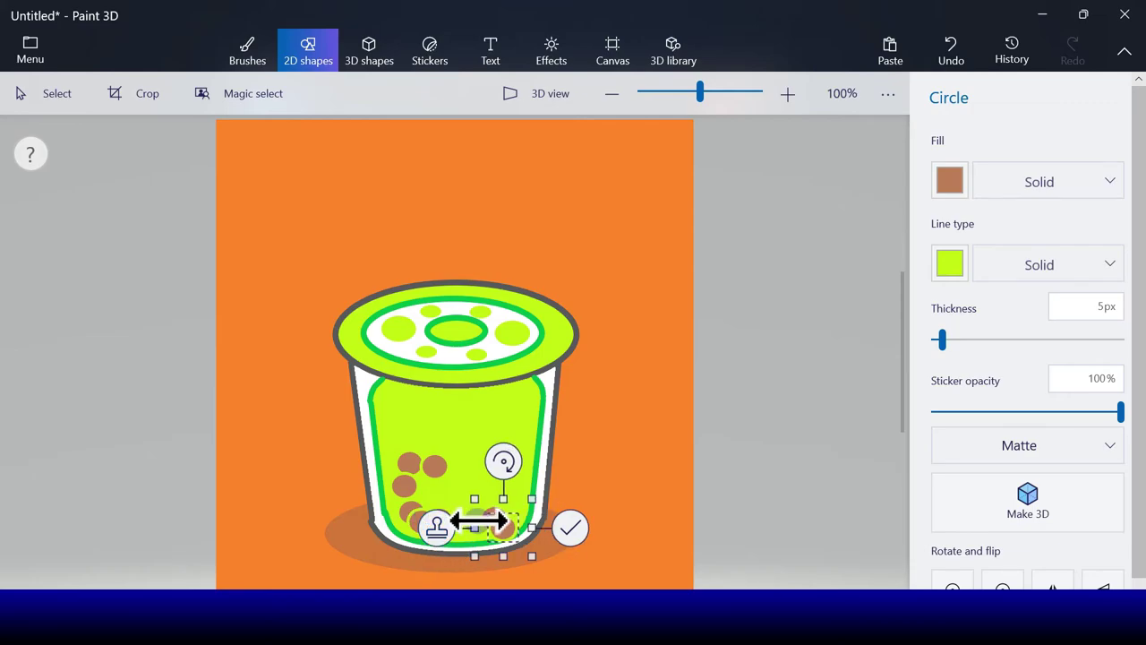
left_click_drag(497, 528, 511, 503)
left_click(438, 476)
left_click(440, 506)
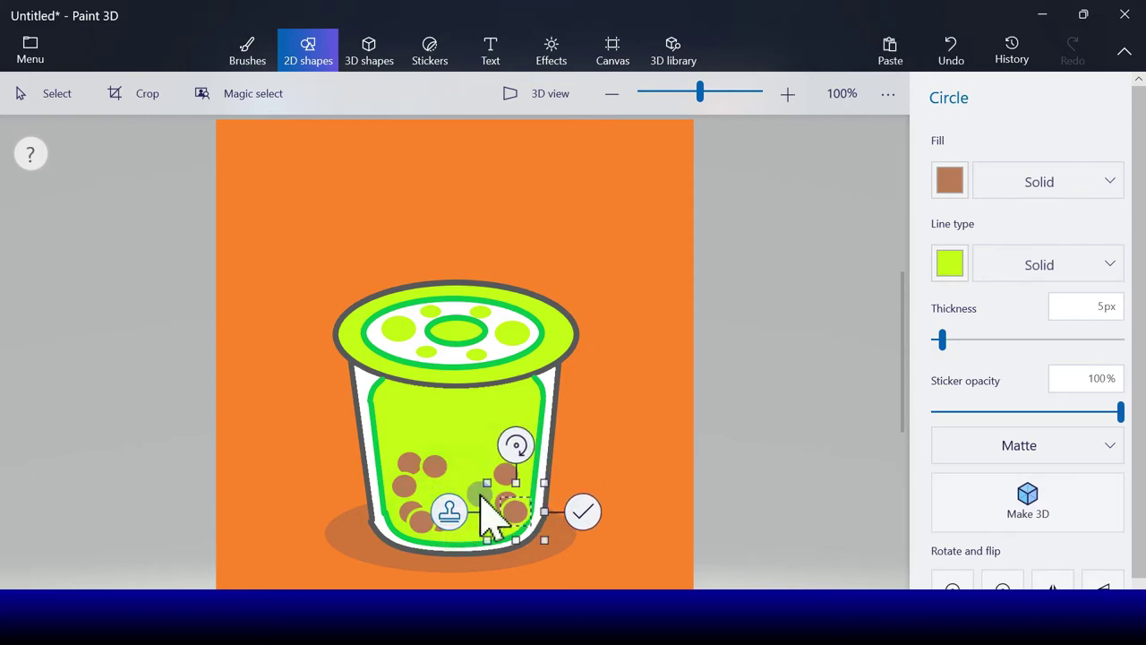
left_click_drag(499, 509, 476, 514)
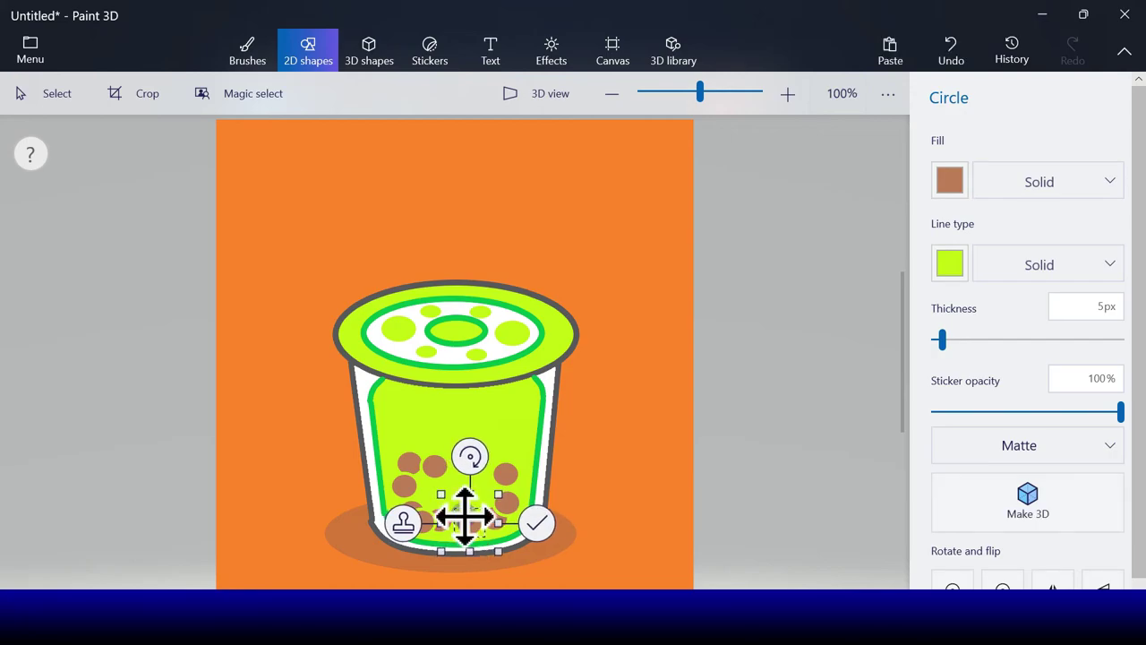
left_click_drag(475, 528, 487, 486)
left_click(404, 474)
left_click(398, 499)
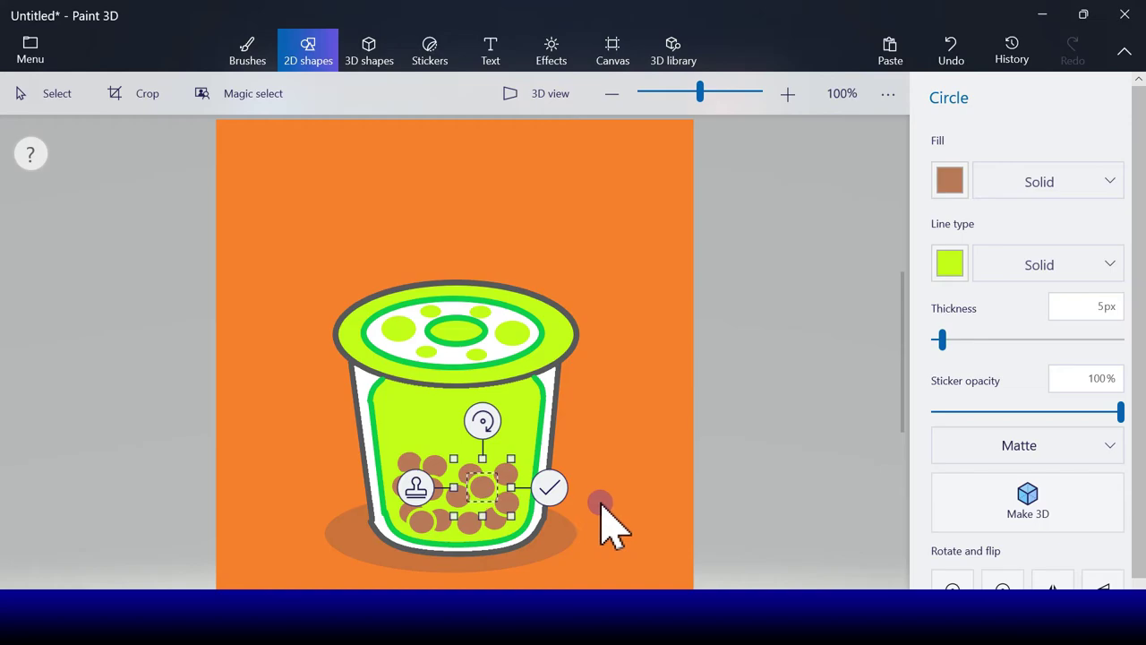
left_click(550, 488)
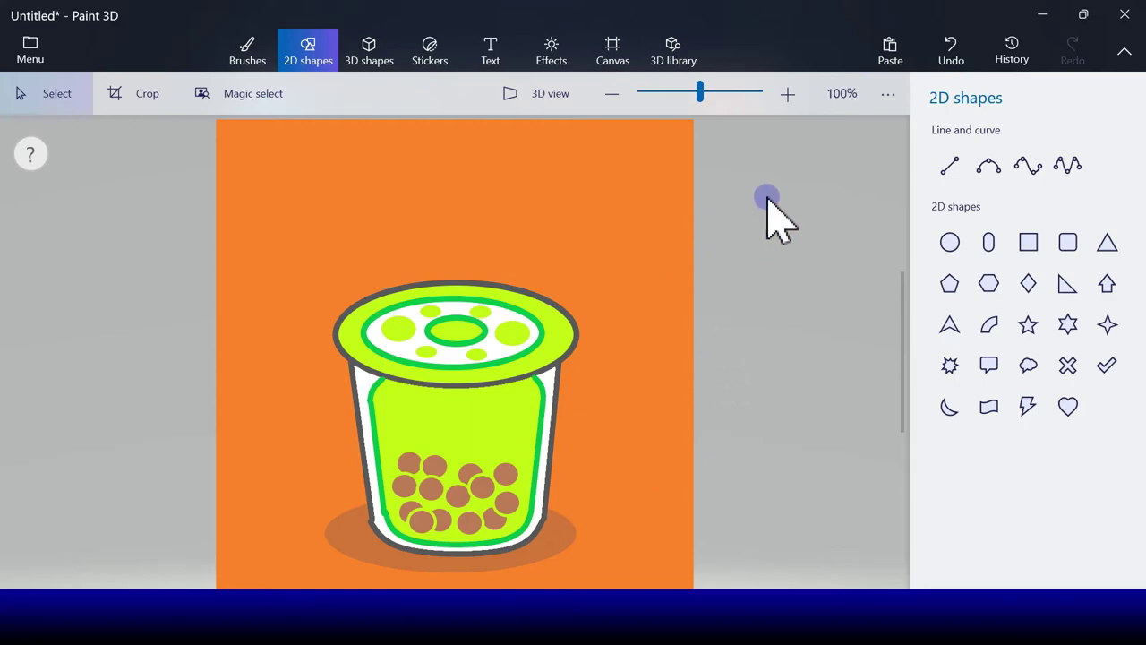
Step: Draw a small flat ellipse inside the lid's central ring and give it a dark grey outline and a white fill
left_click(948, 169)
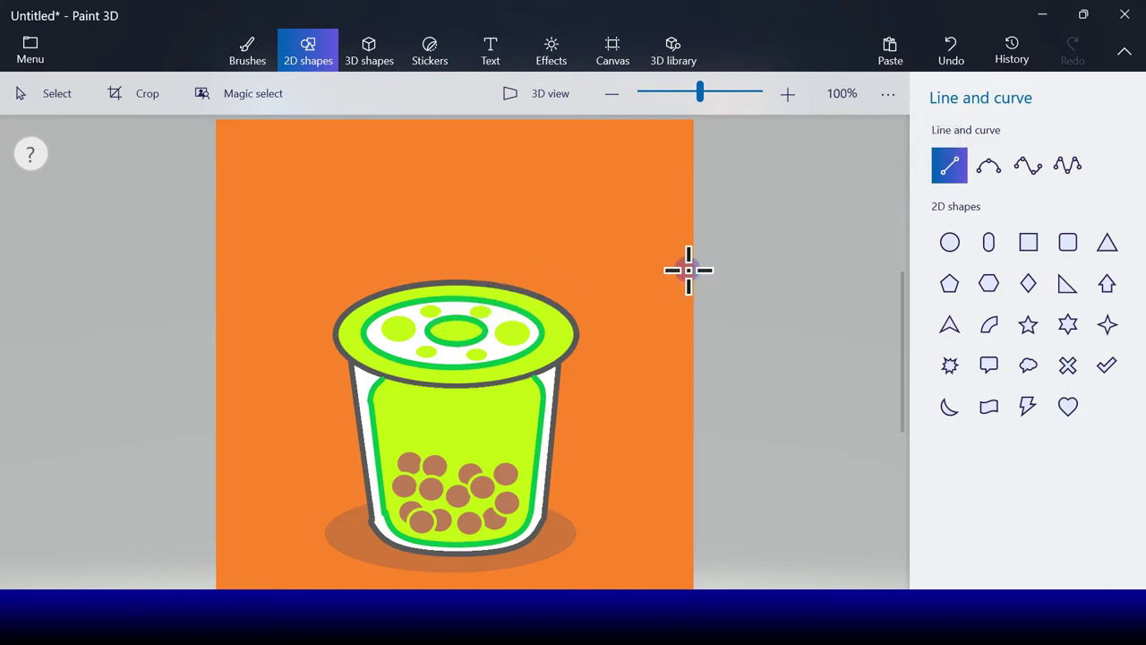
left_click(953, 244)
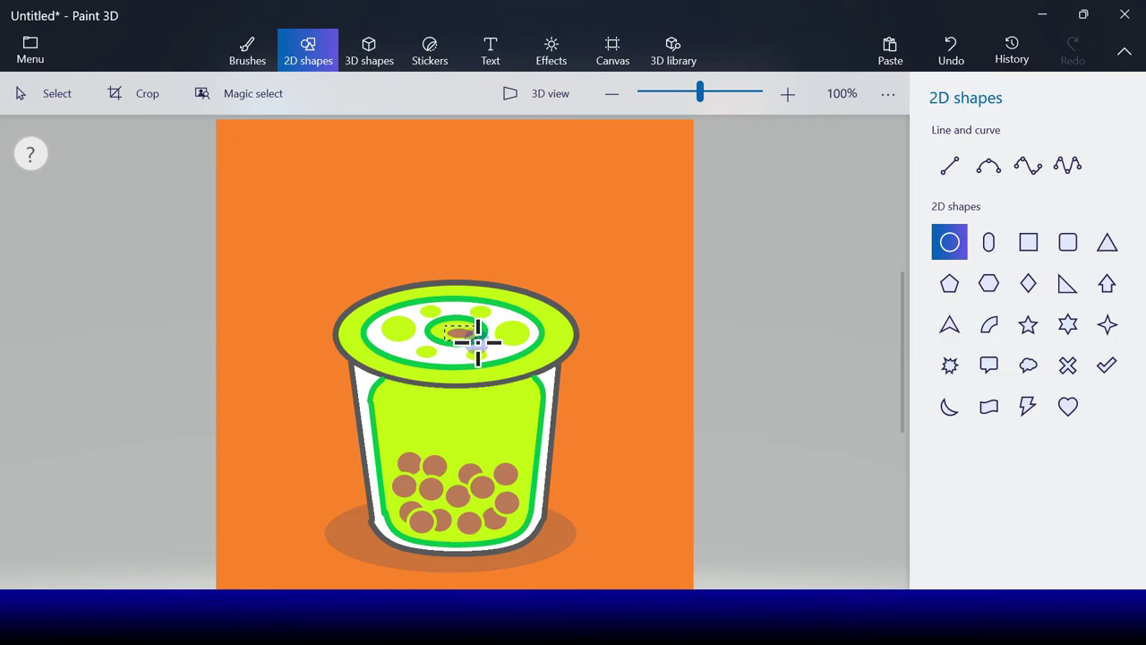
left_click_drag(478, 343, 456, 327)
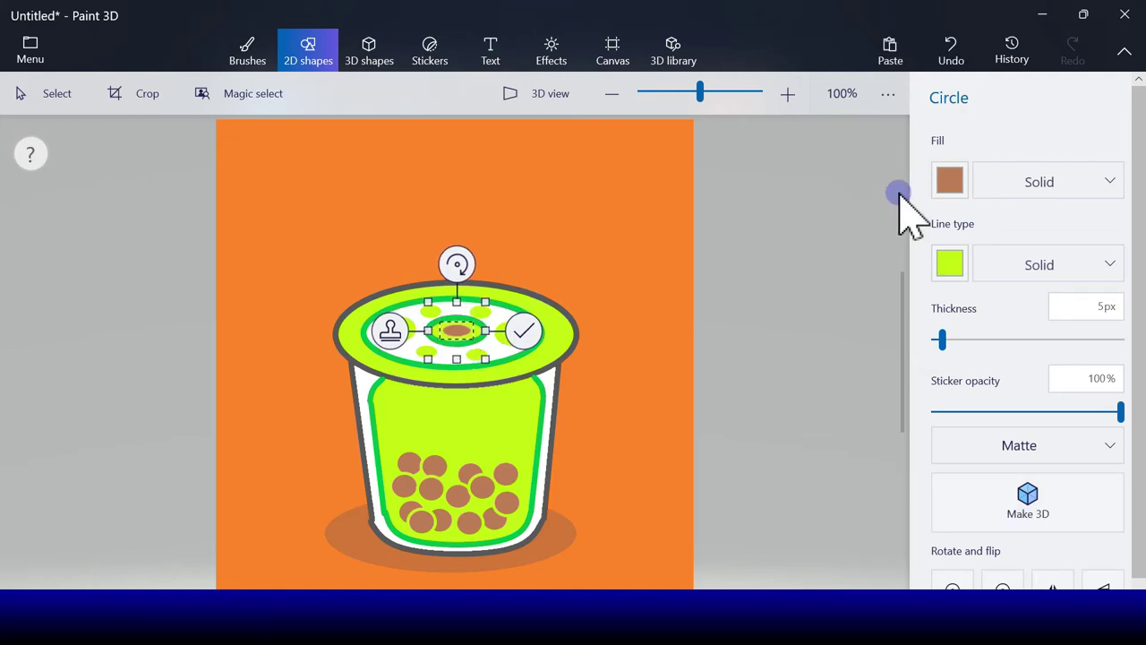
left_click(953, 261)
left_click(946, 325)
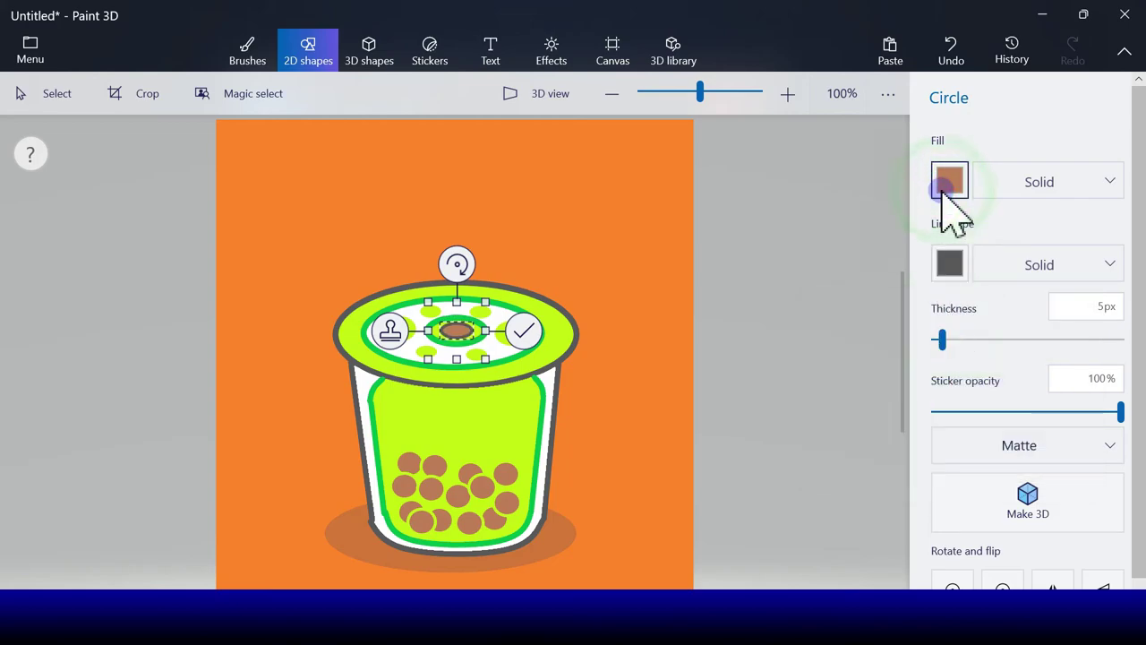
left_click(948, 186)
left_click(869, 251)
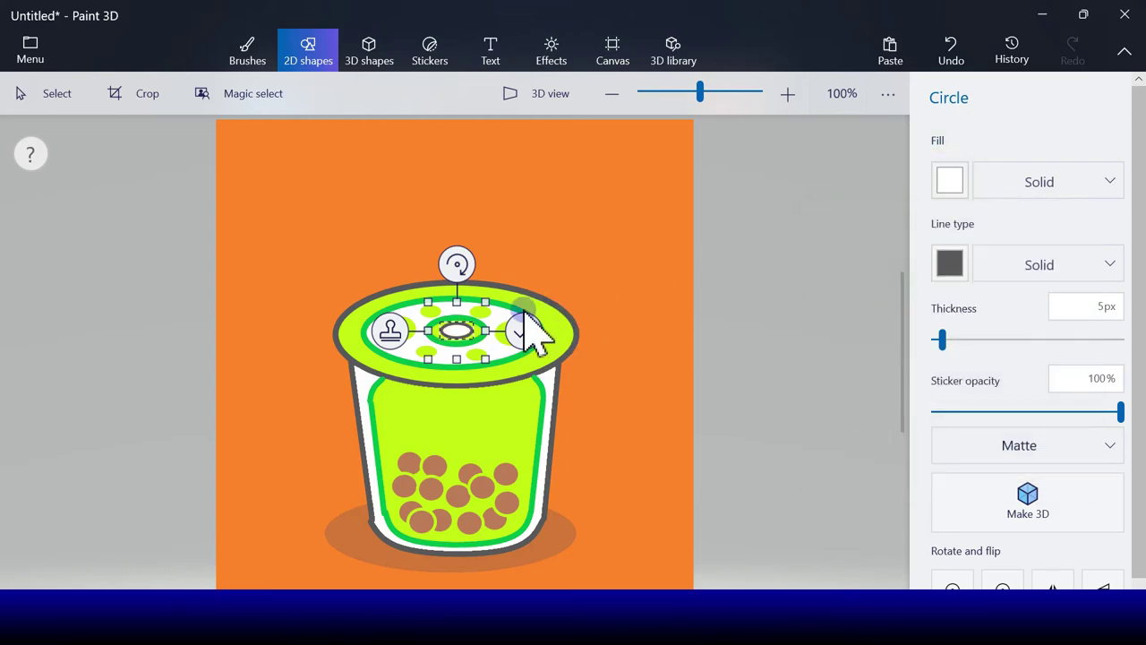
Step: Stamp the white ellipse in place, then move the copy above the lid as the straw's top and tilt it slightly clockwise
left_click_drag(433, 328, 464, 225)
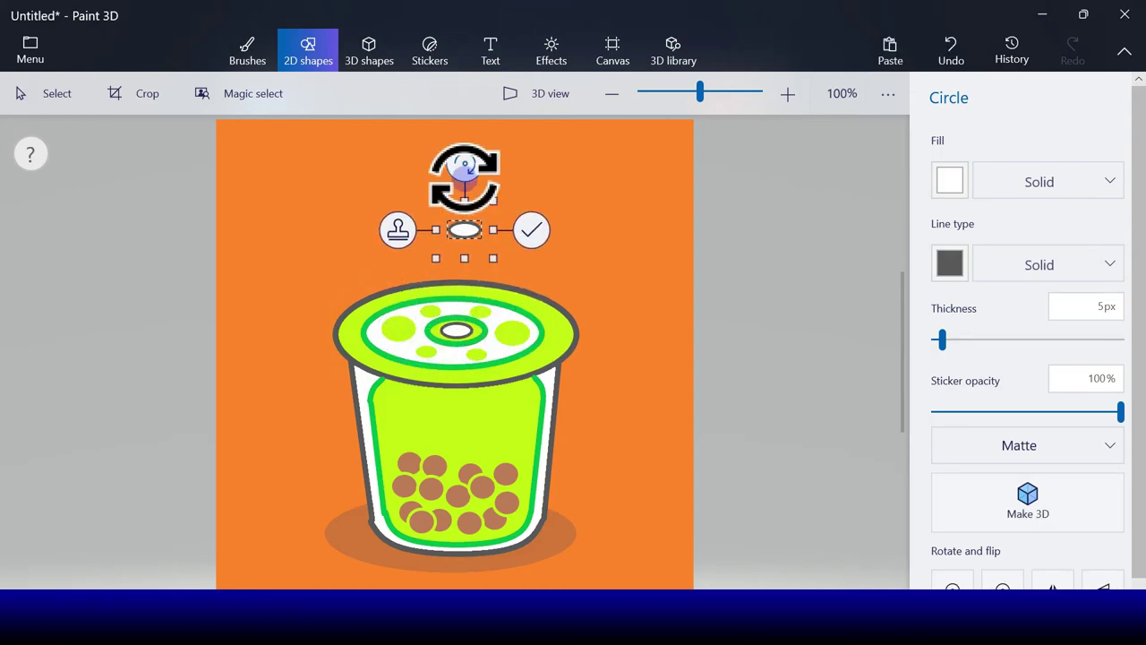
left_click_drag(465, 165, 467, 168)
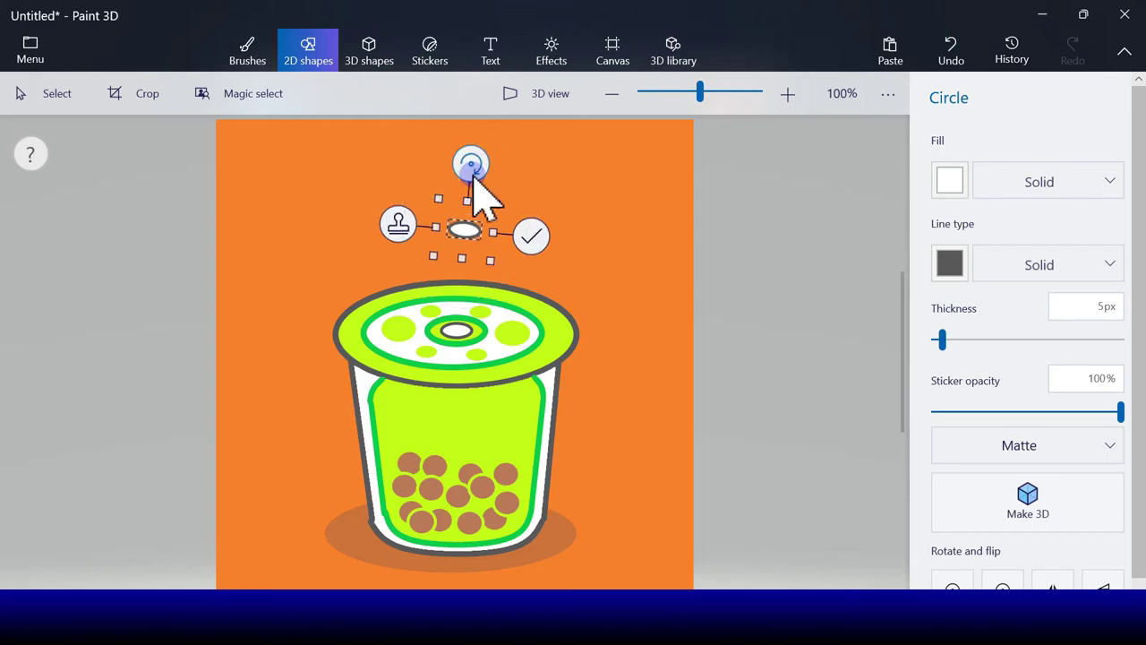
left_click(534, 237)
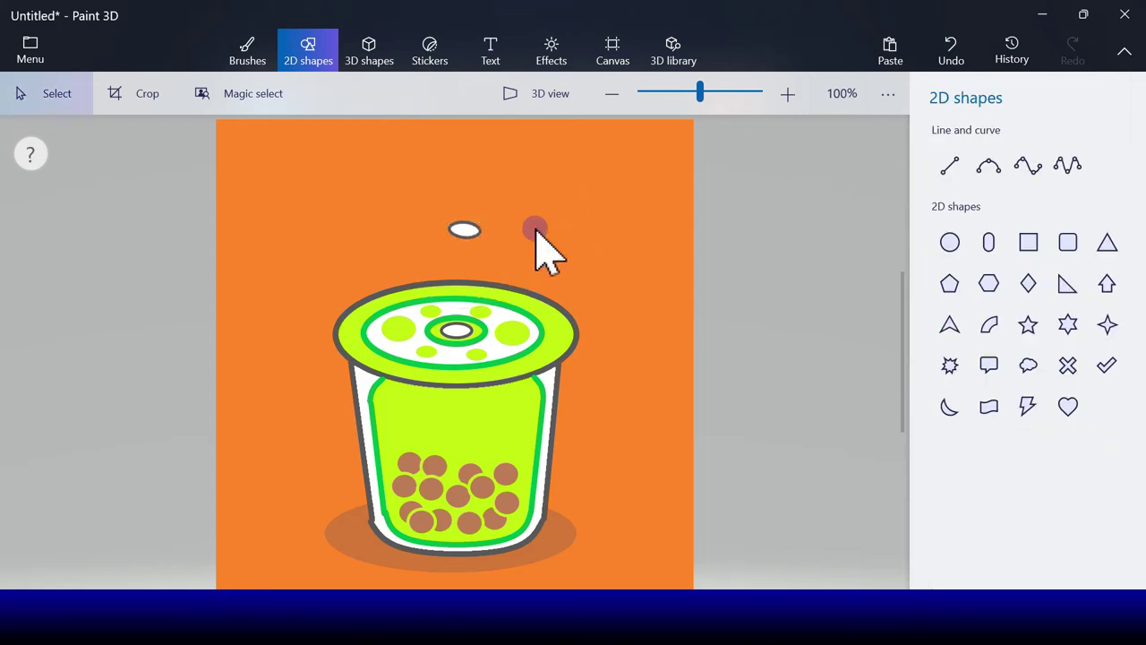
Step: Draw two dark grey 5 px lines joining the sides of the upper and lower ellipses as the straw's edges
left_click(949, 166)
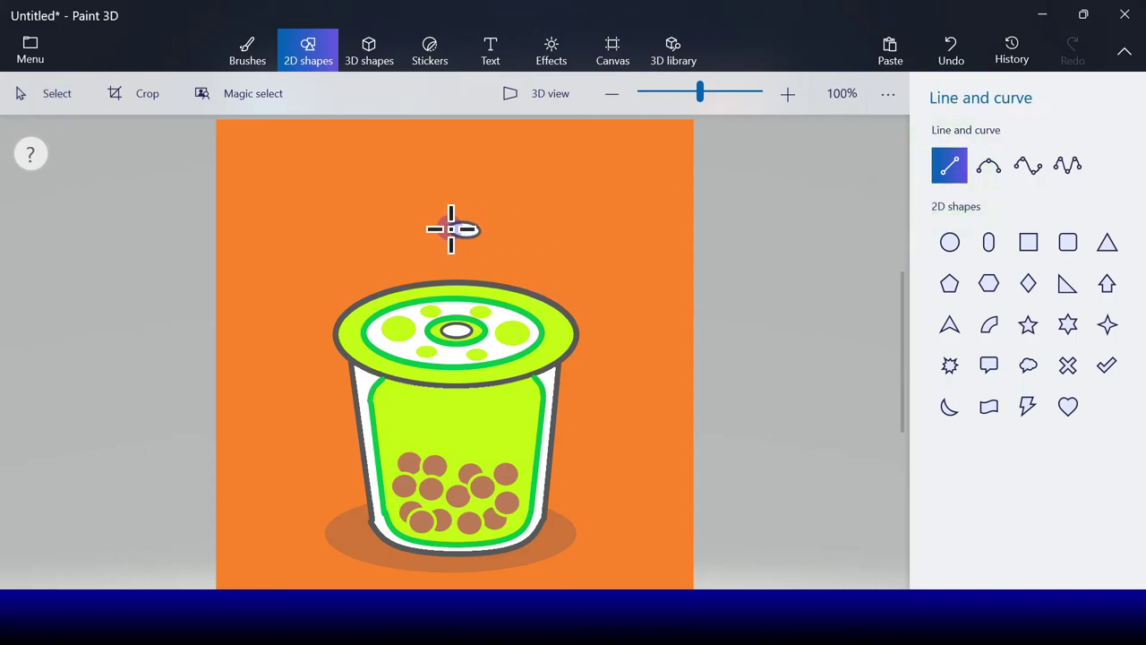
left_click_drag(451, 229, 448, 328)
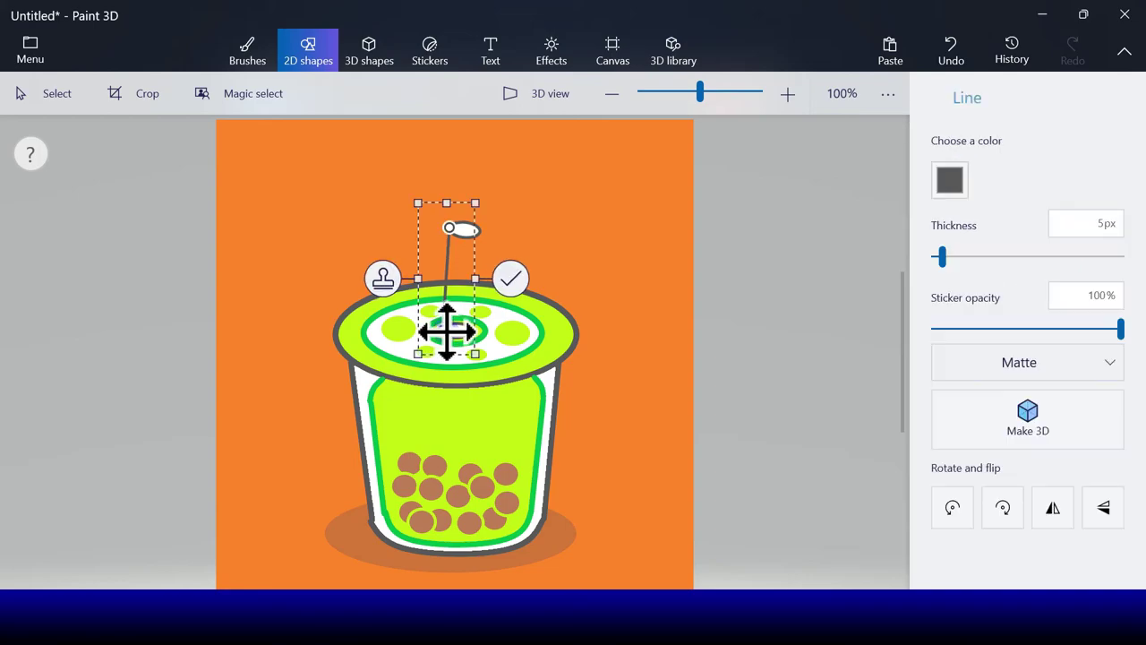
left_click(507, 280)
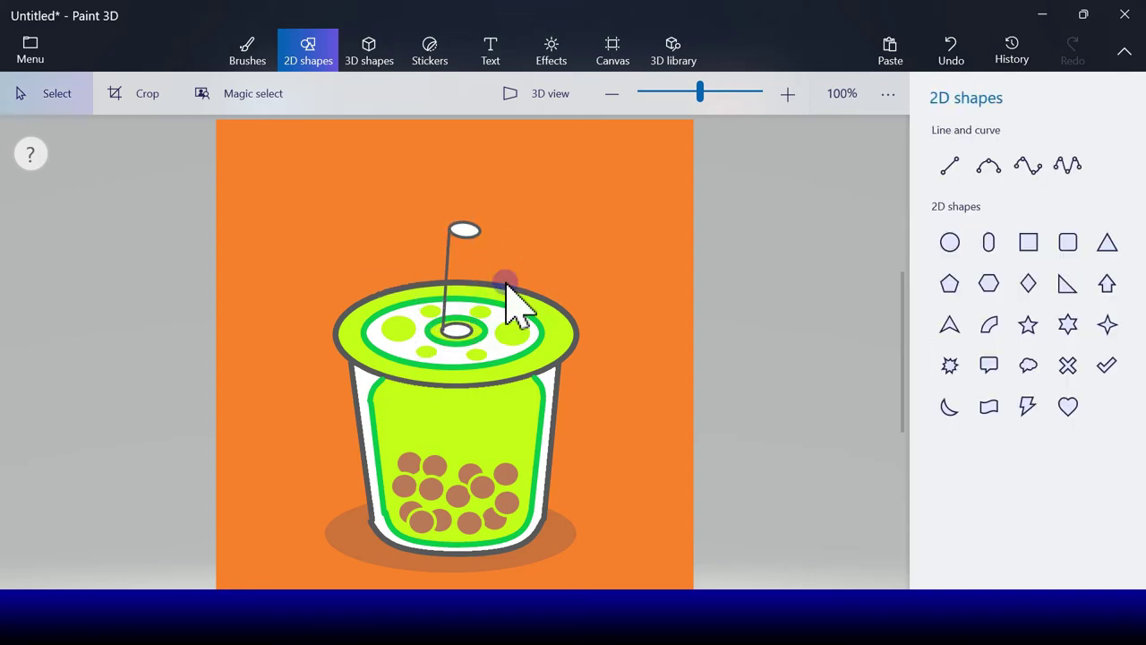
left_click(949, 165)
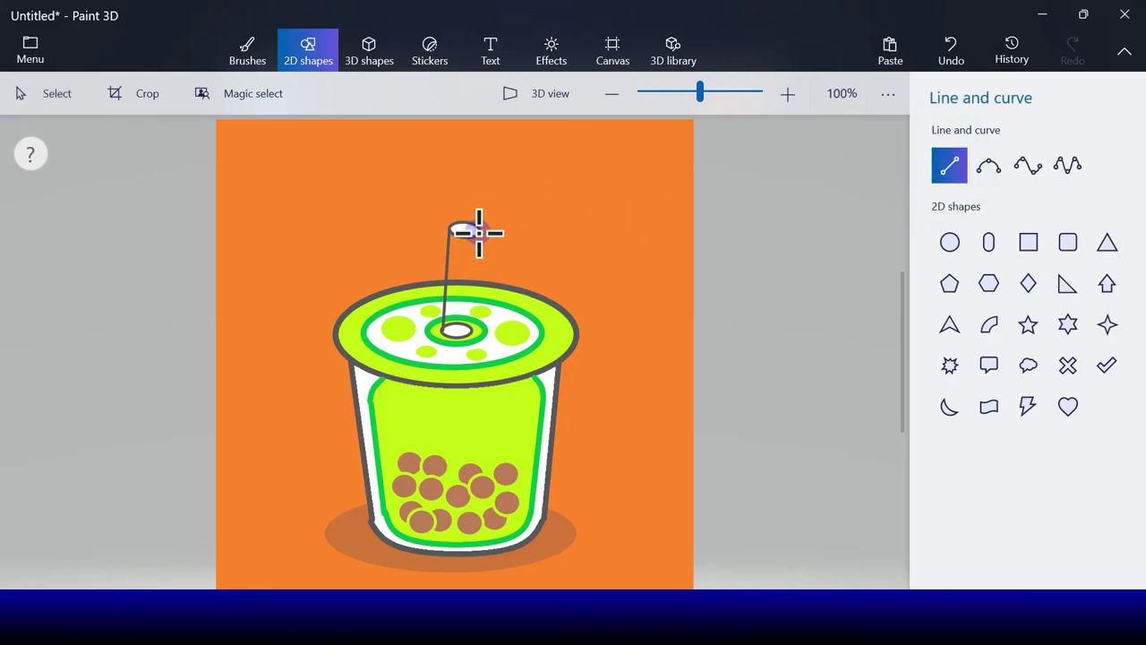
left_click_drag(481, 232, 471, 333)
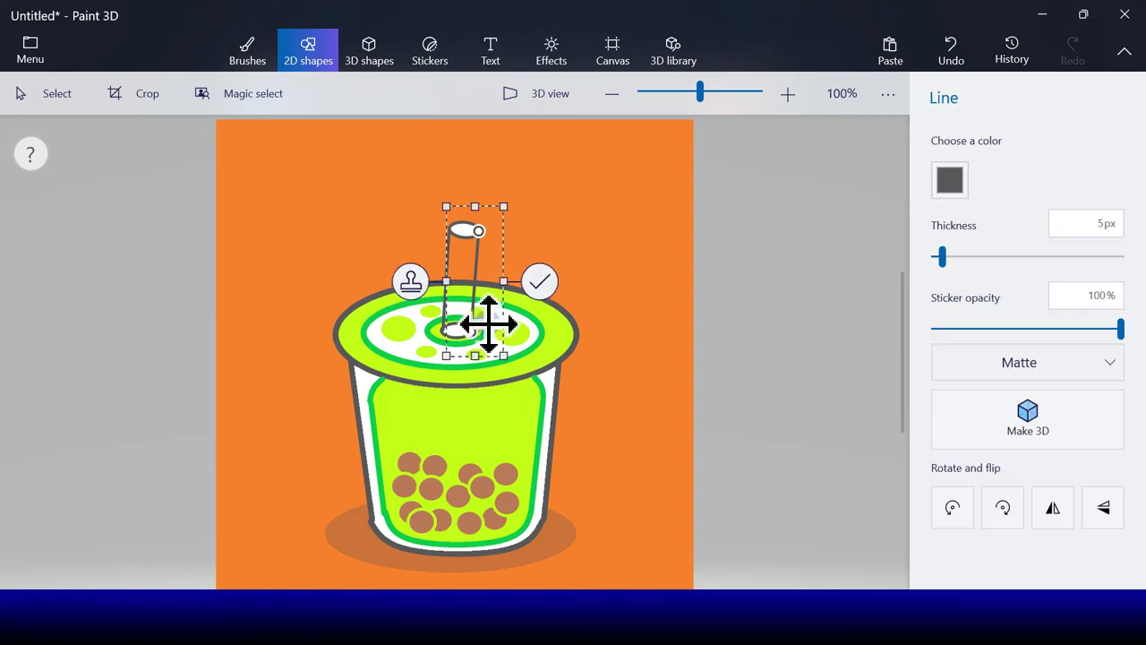
left_click(540, 283)
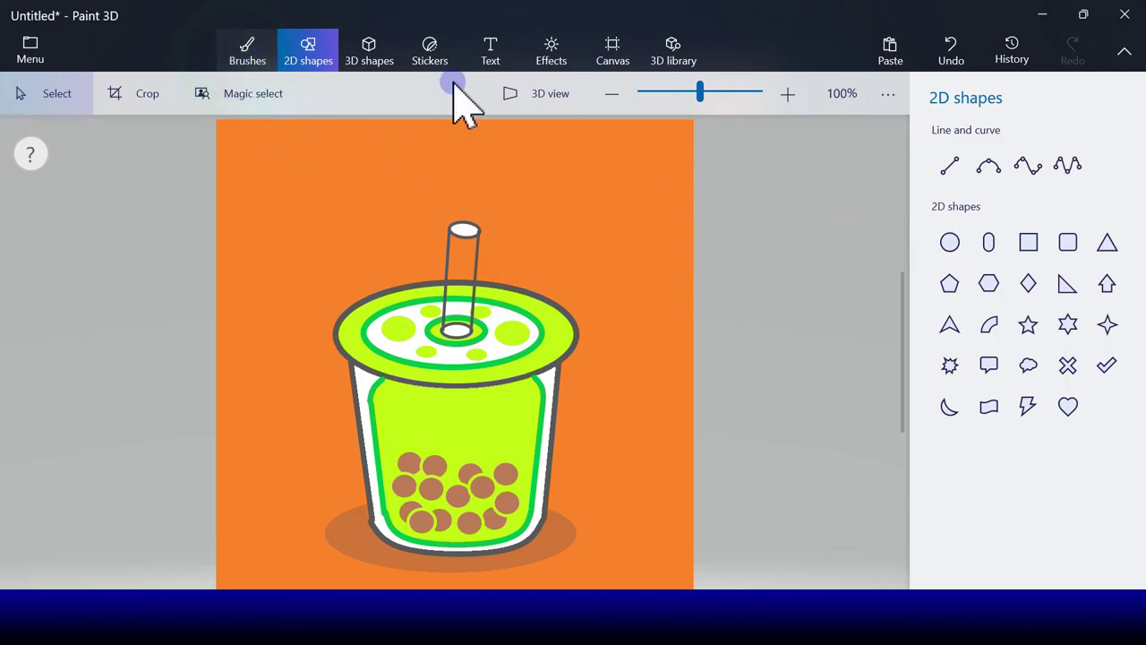
Step: Paint the lower part of the straw white with a 26 px Marker, undoing a stray stroke along the way
left_click(936, 161)
left_click(947, 457)
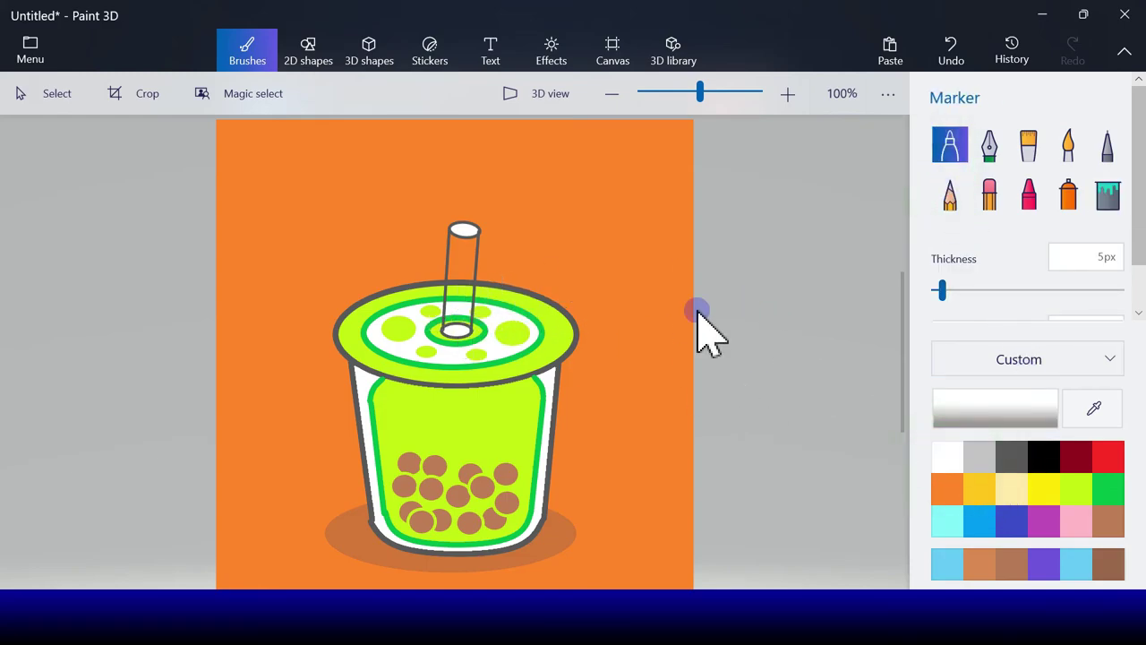
left_click_drag(955, 289, 984, 289)
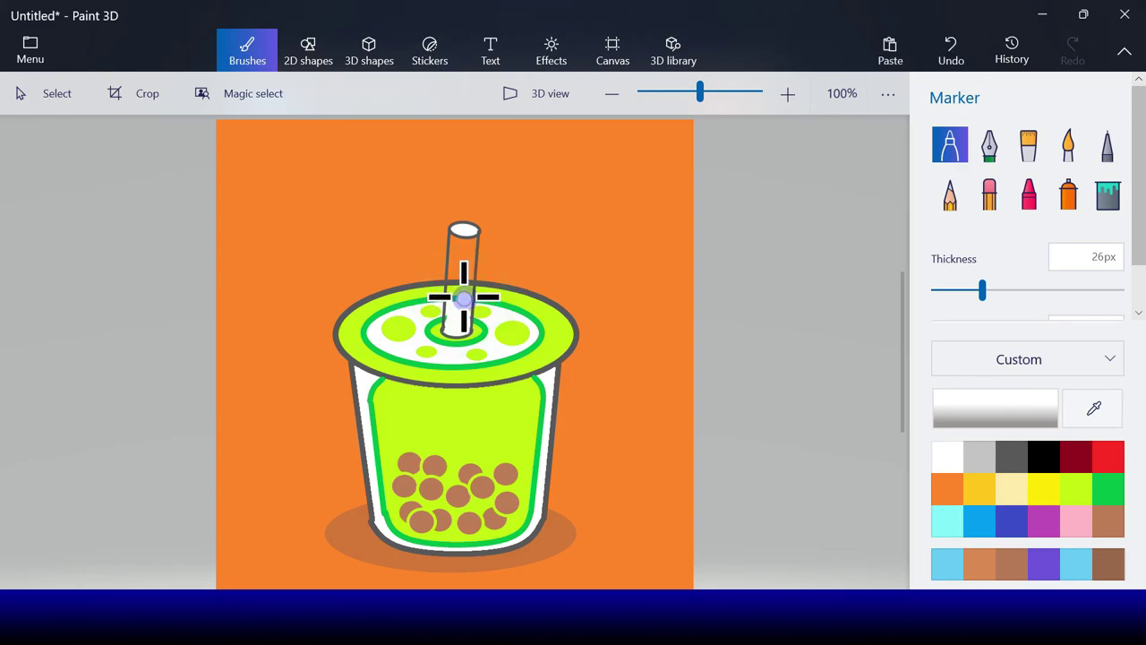
left_click_drag(463, 297, 463, 281)
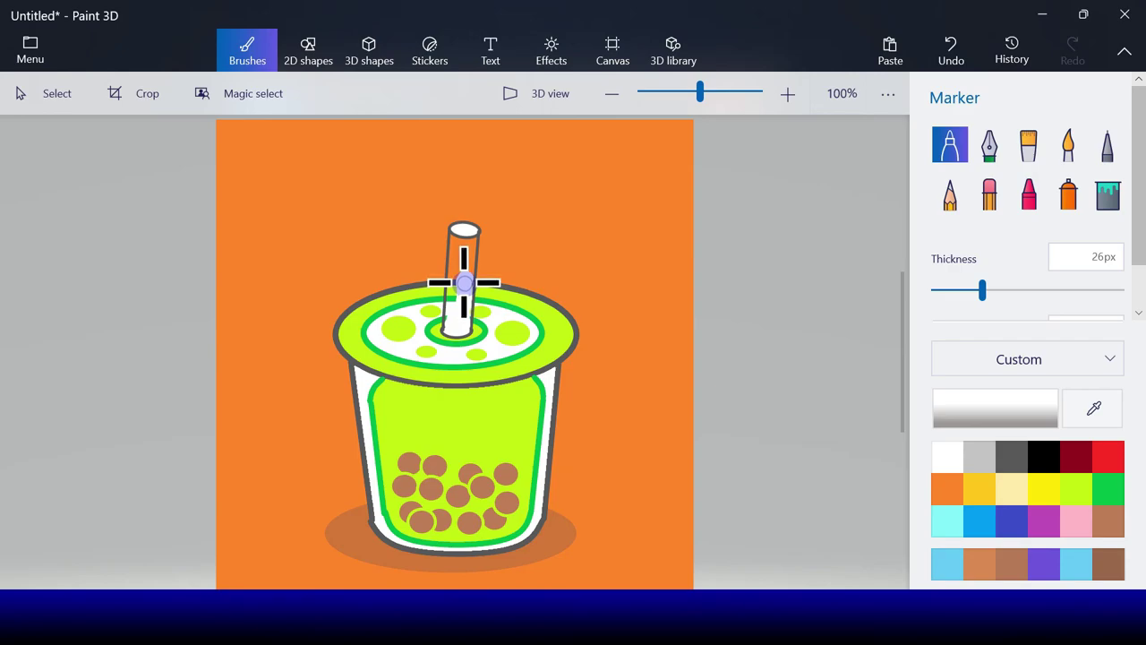
left_click_drag(463, 283, 463, 273)
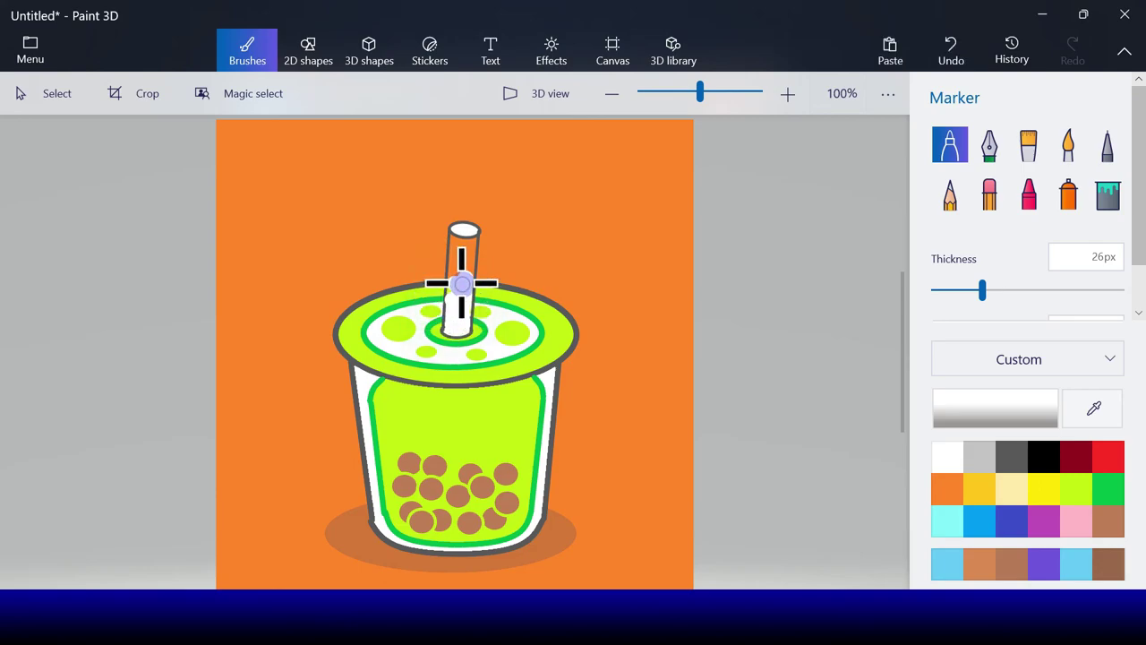
left_click(955, 54)
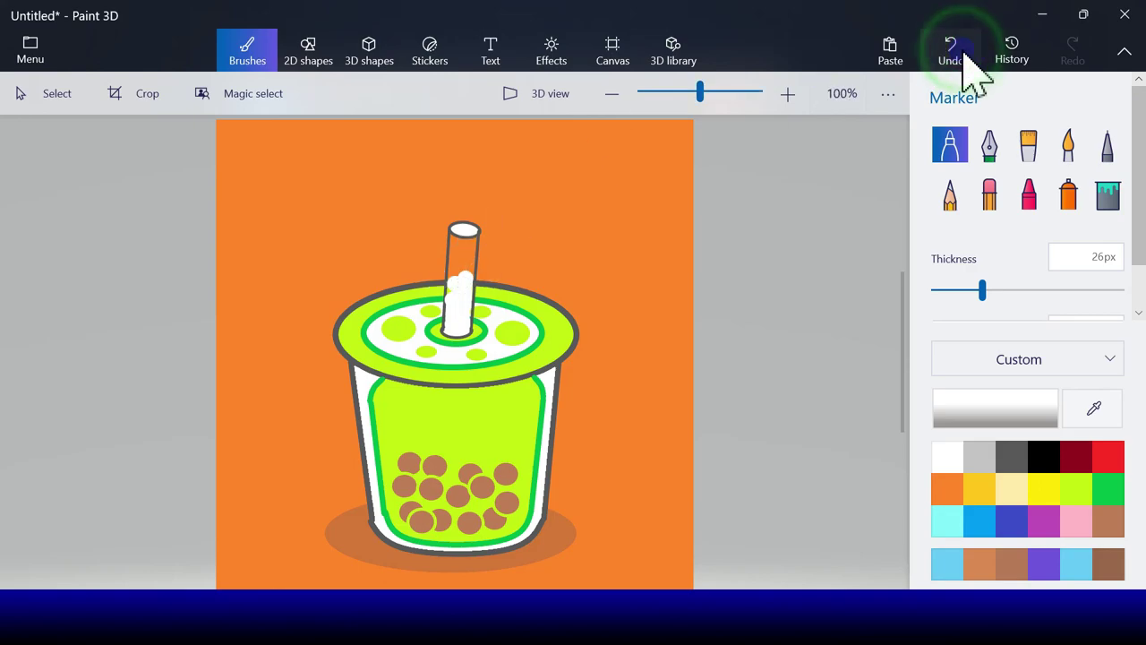
left_click_drag(456, 295, 453, 299)
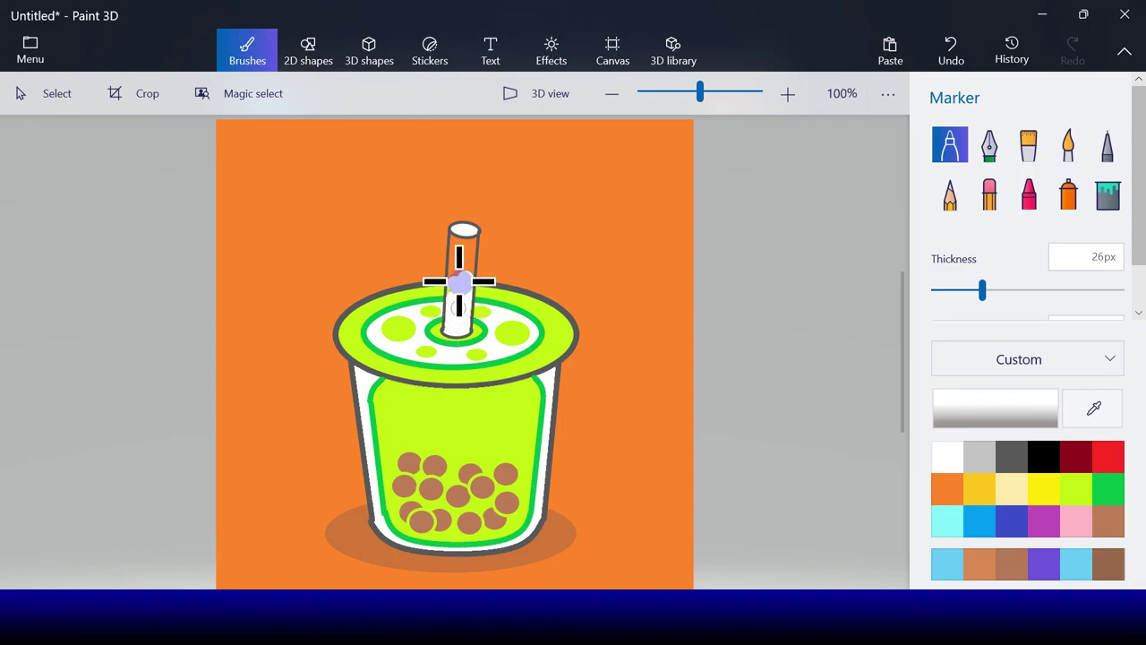
Step: Fill the remaining orange area inside the straw's outline with white
left_click(1115, 192)
left_click(470, 258)
left_click(451, 290)
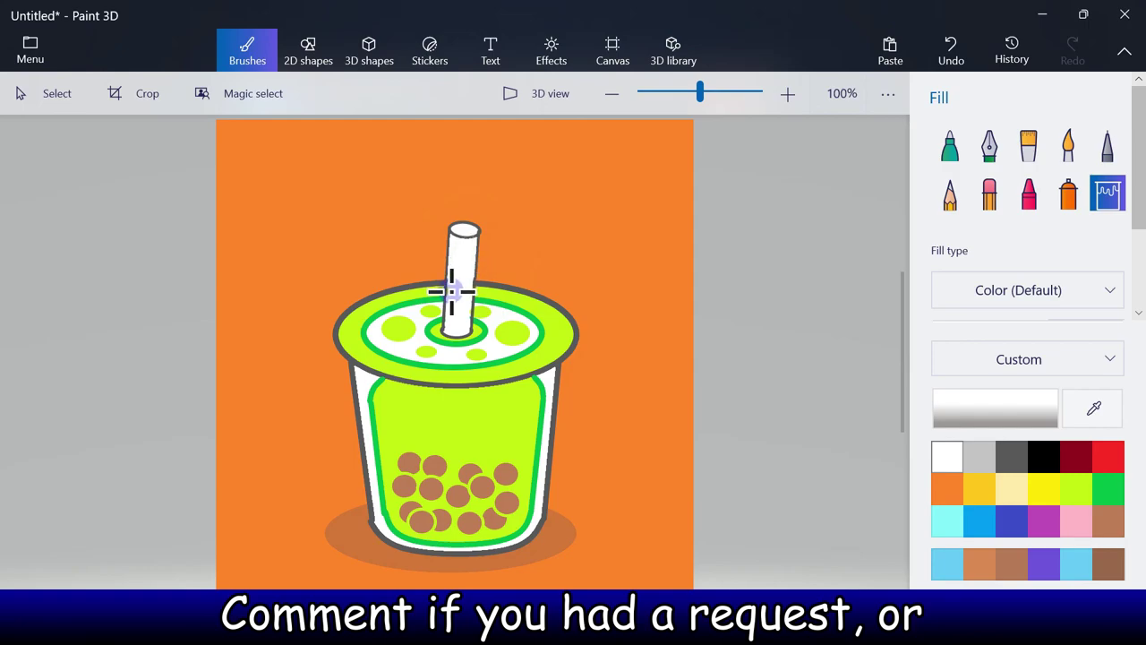